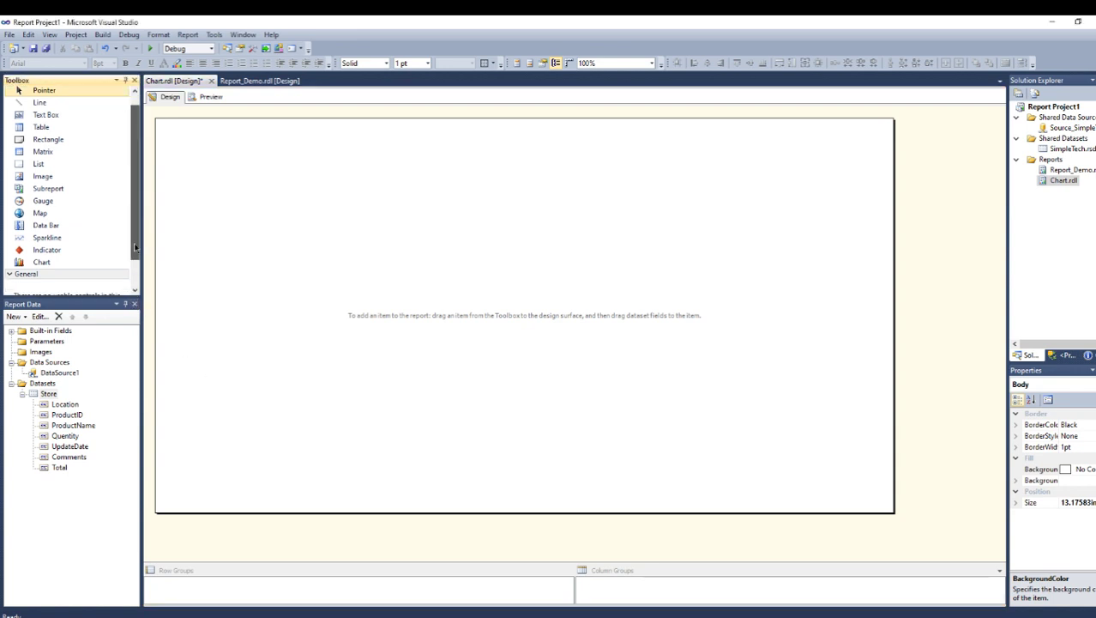
Expand the Toolbox's Report Items so the Chart item is ready to add
click(133, 292)
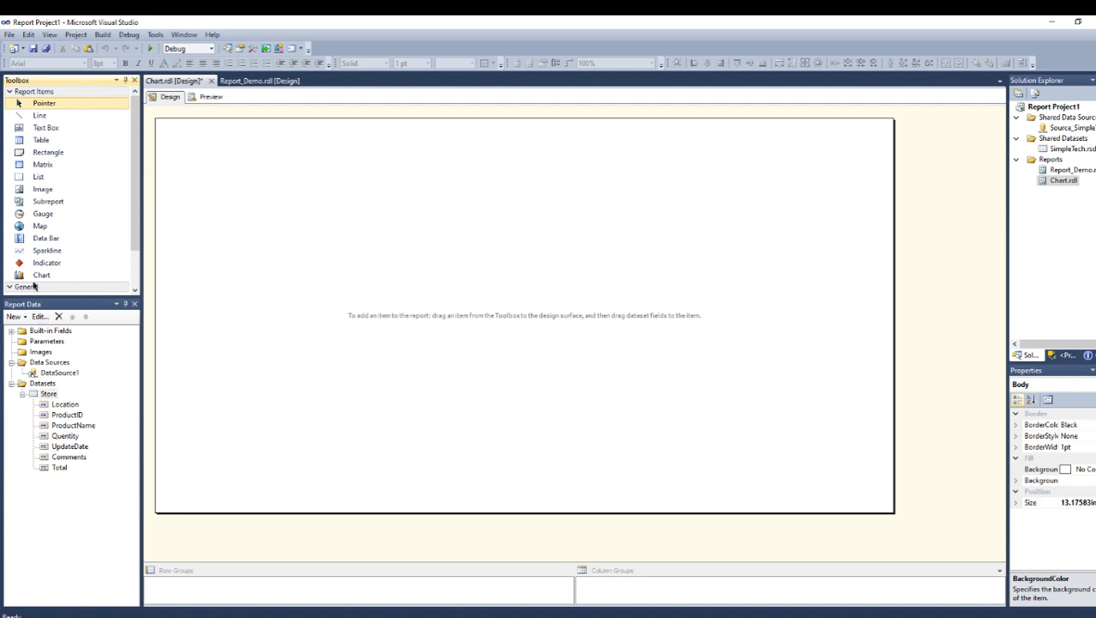
Drag a Chart onto the report body and pick the plain Column chart type
drag(34, 276, 484, 292)
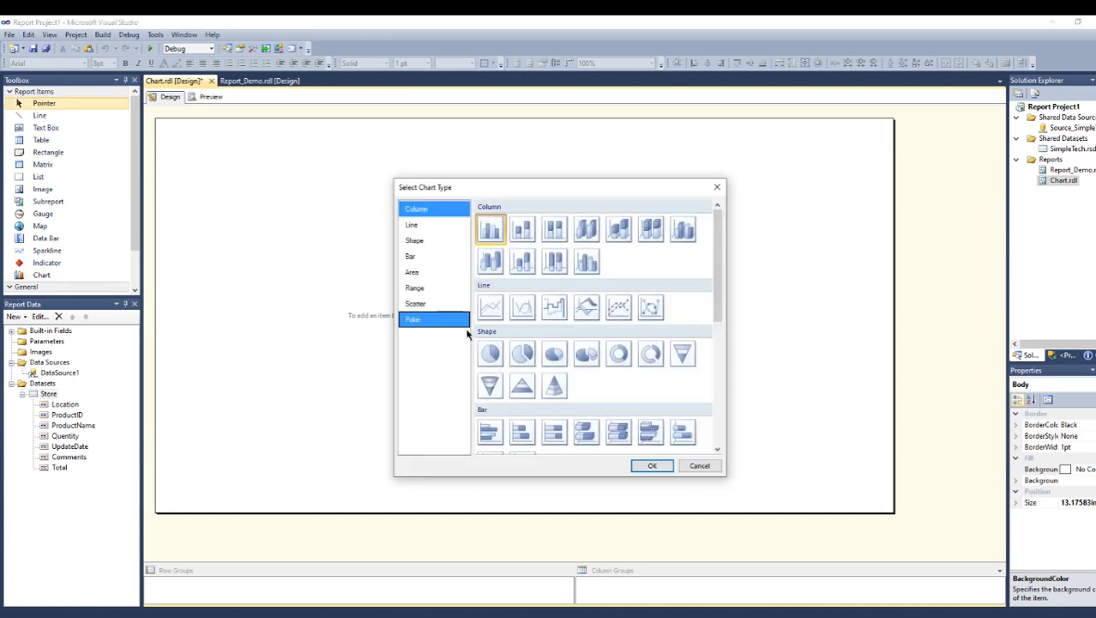
scroll(600, 292, down, 4)
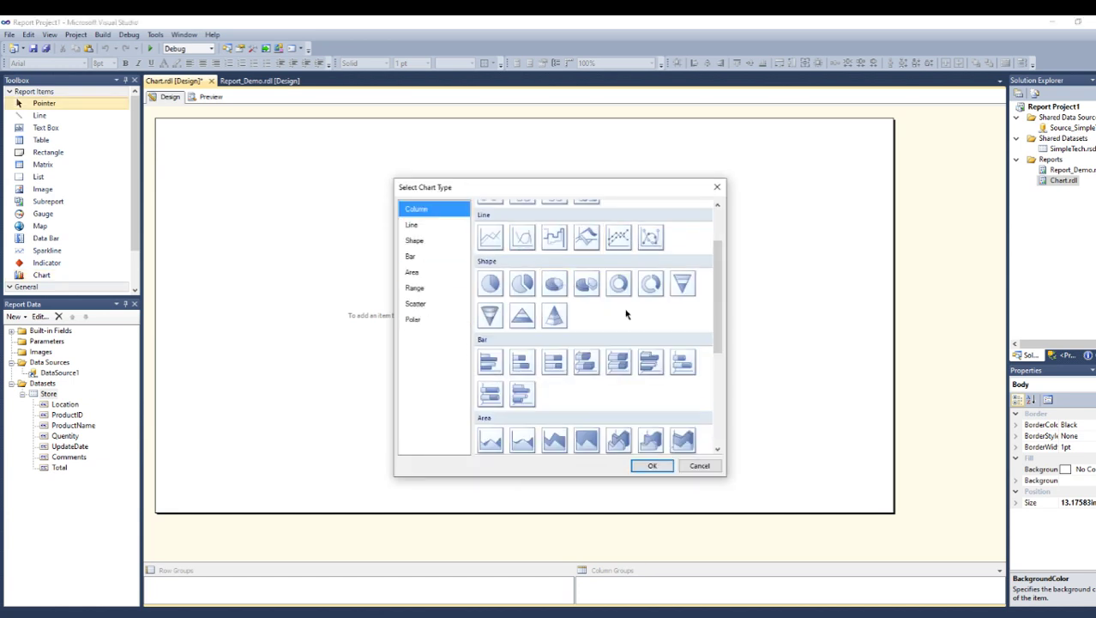
scroll(627, 315, up, 5)
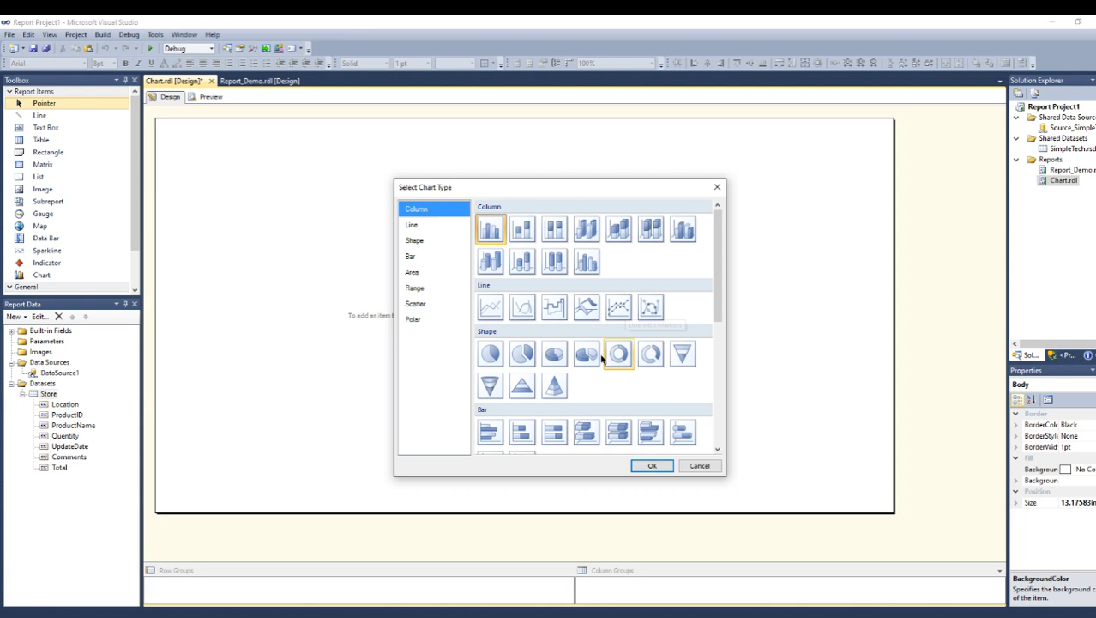
scroll(719, 247, down, 3)
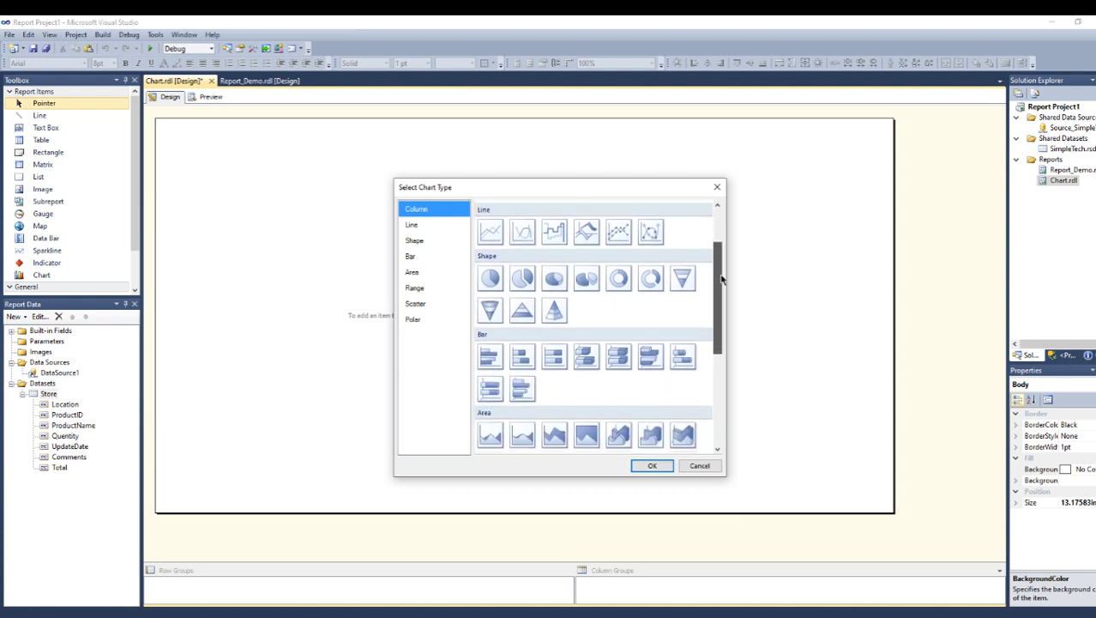
scroll(719, 247, up, 4)
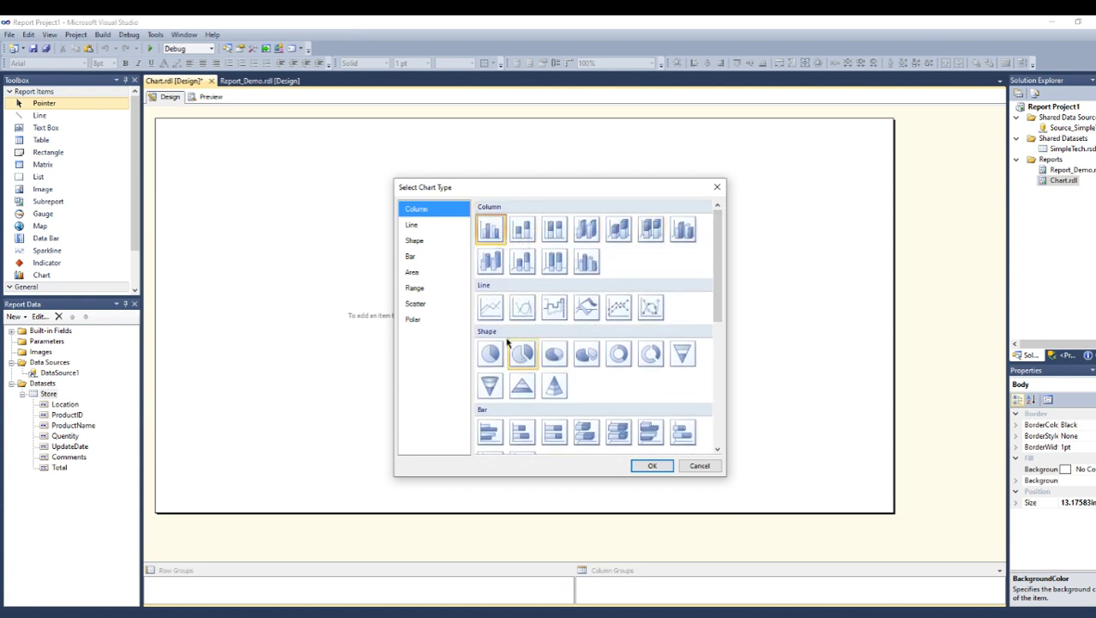
click(490, 229)
Insert the column chart, enlarge it, and bind ProductName as categories and Quantity as values
click(649, 464)
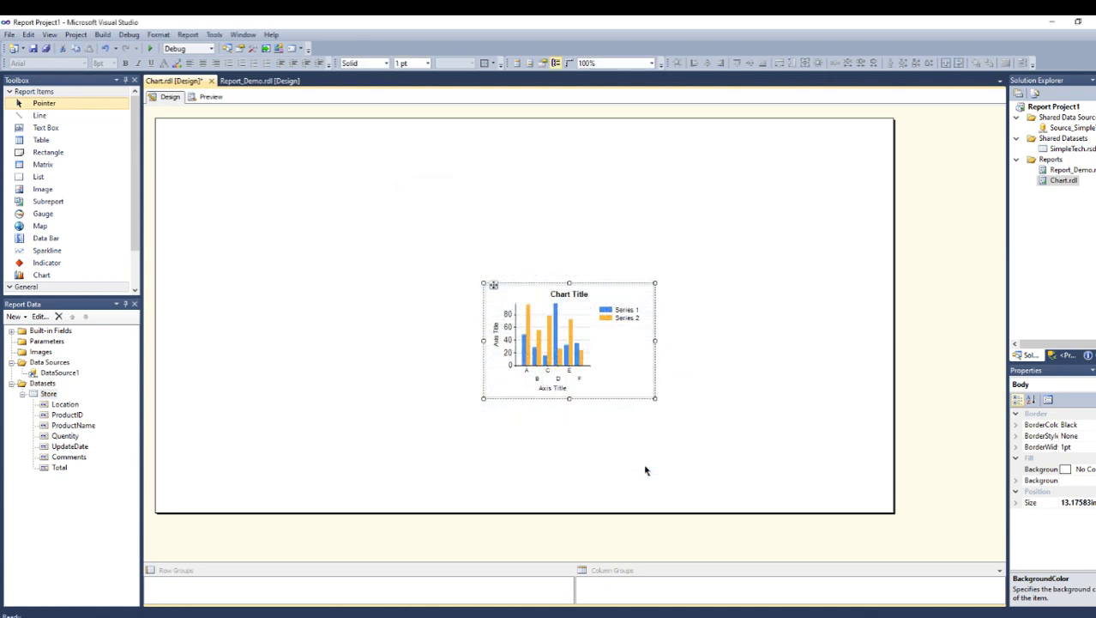
drag(483, 282, 276, 174)
drag(653, 400, 791, 474)
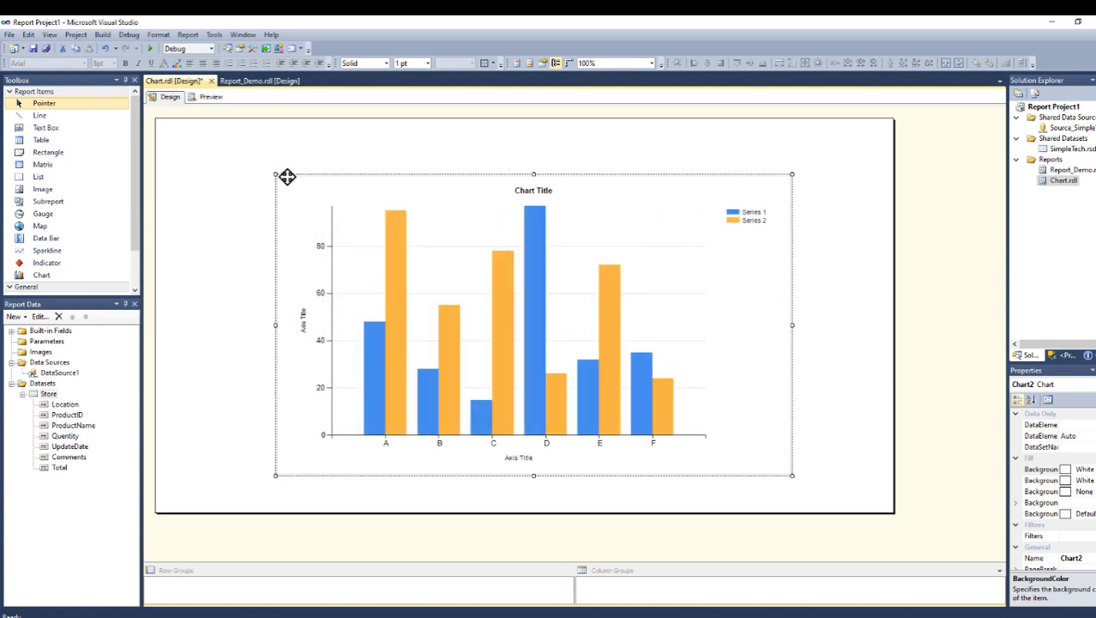
drag(287, 176, 243, 159)
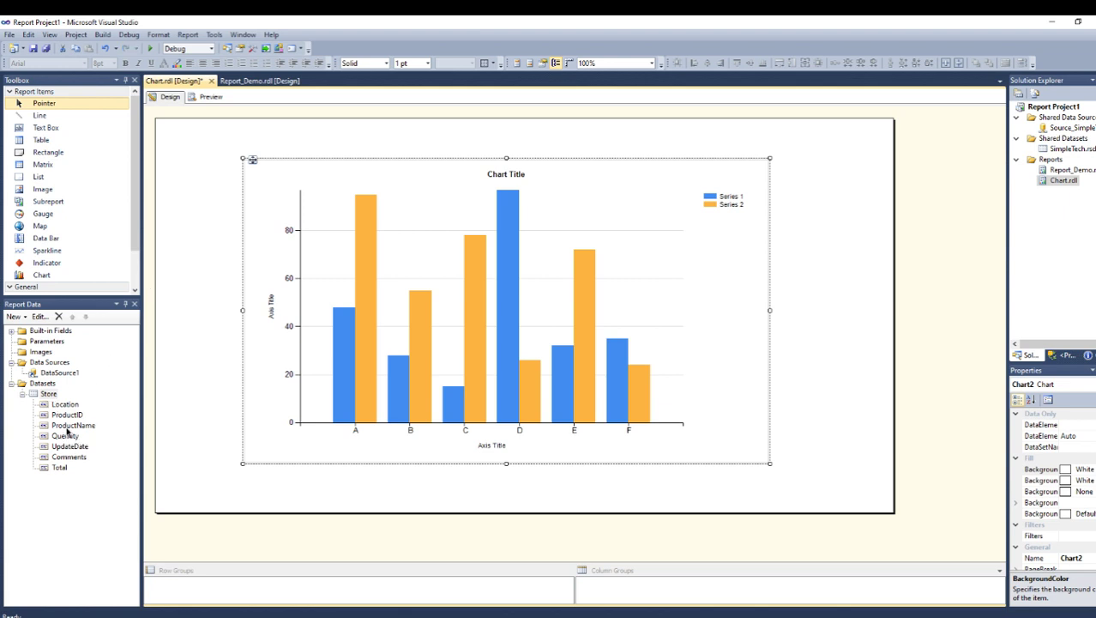
drag(72, 426, 438, 441)
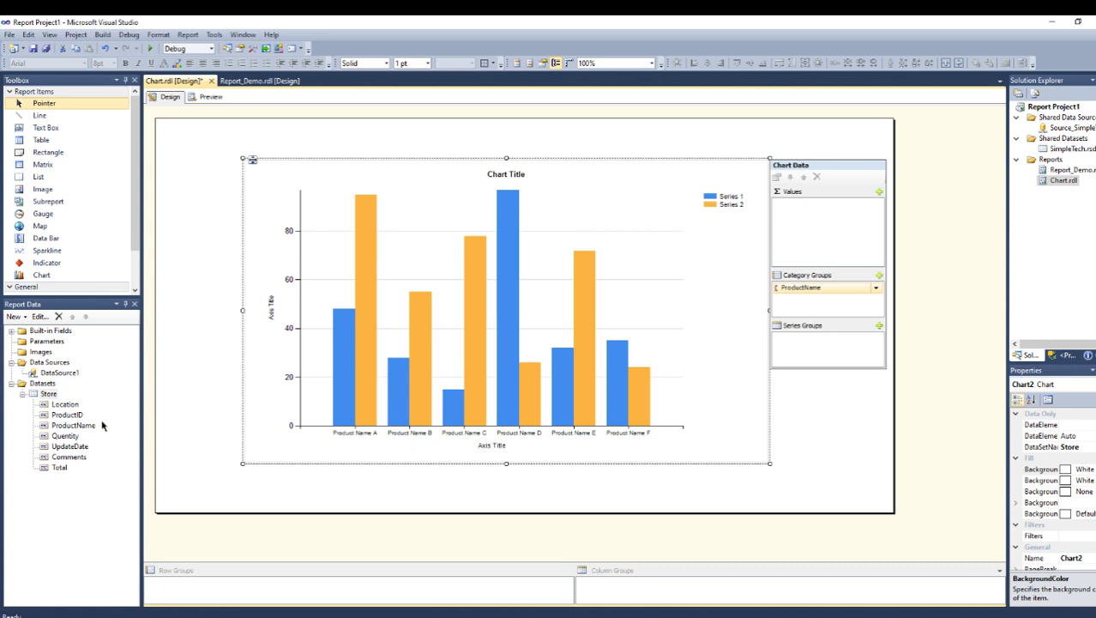
drag(64, 439, 292, 331)
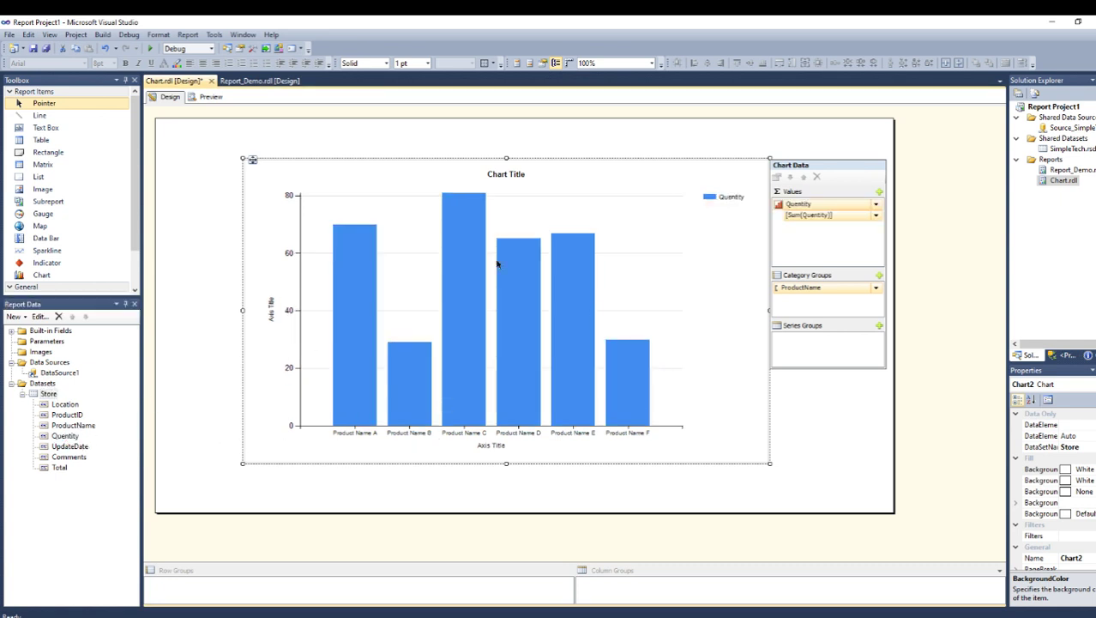
click(210, 98)
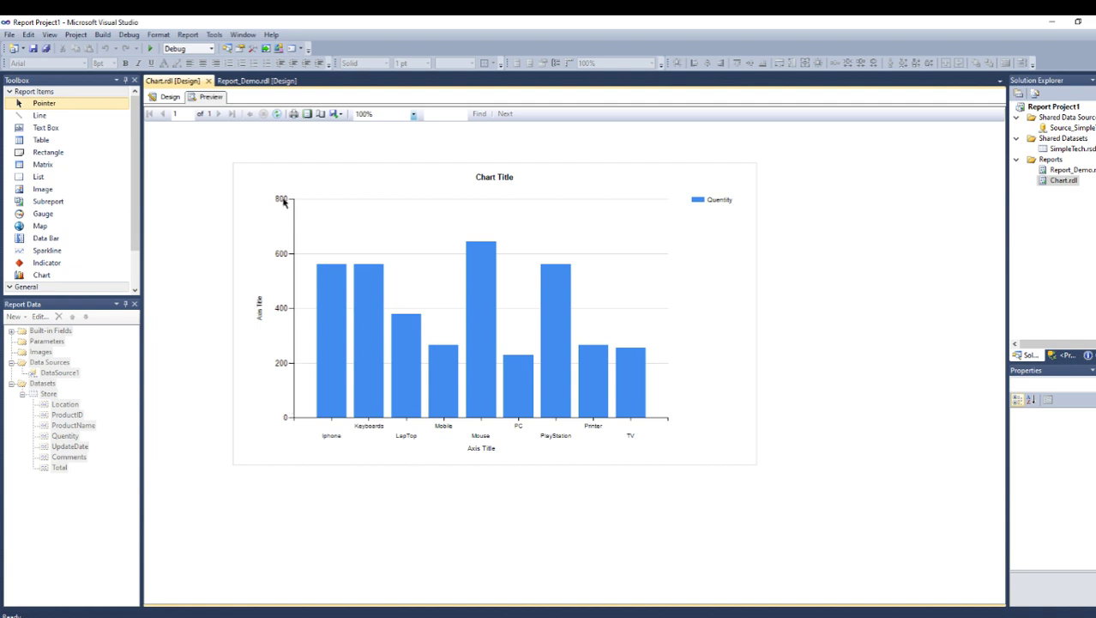
click(167, 98)
click(290, 309)
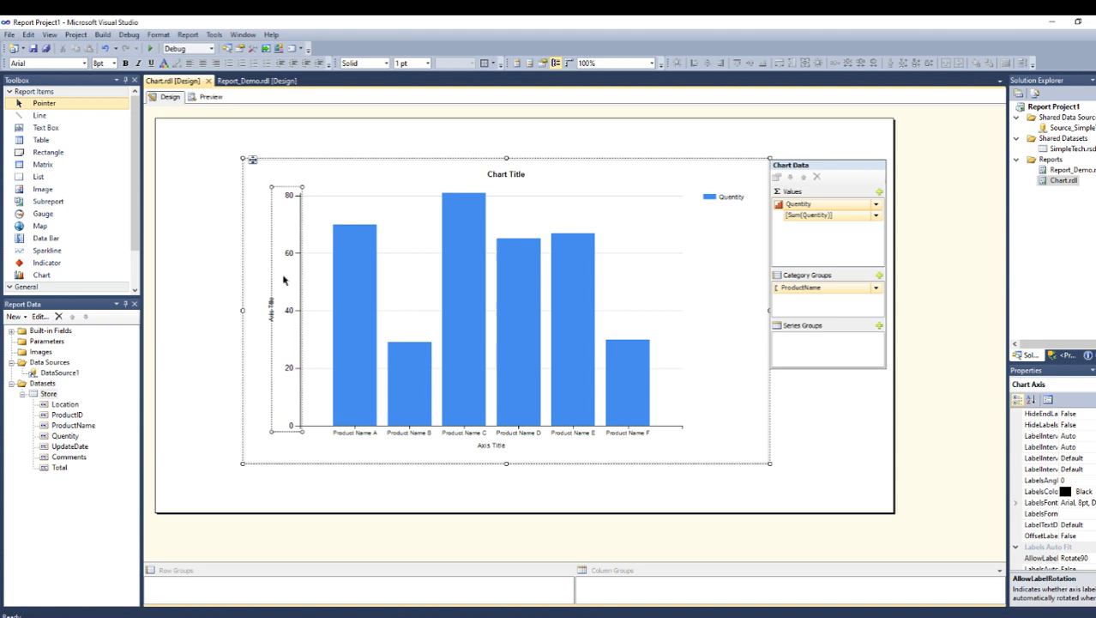
Set the vertical axis to minimum 0, maximum 700 and interval 20
right_click(284, 280)
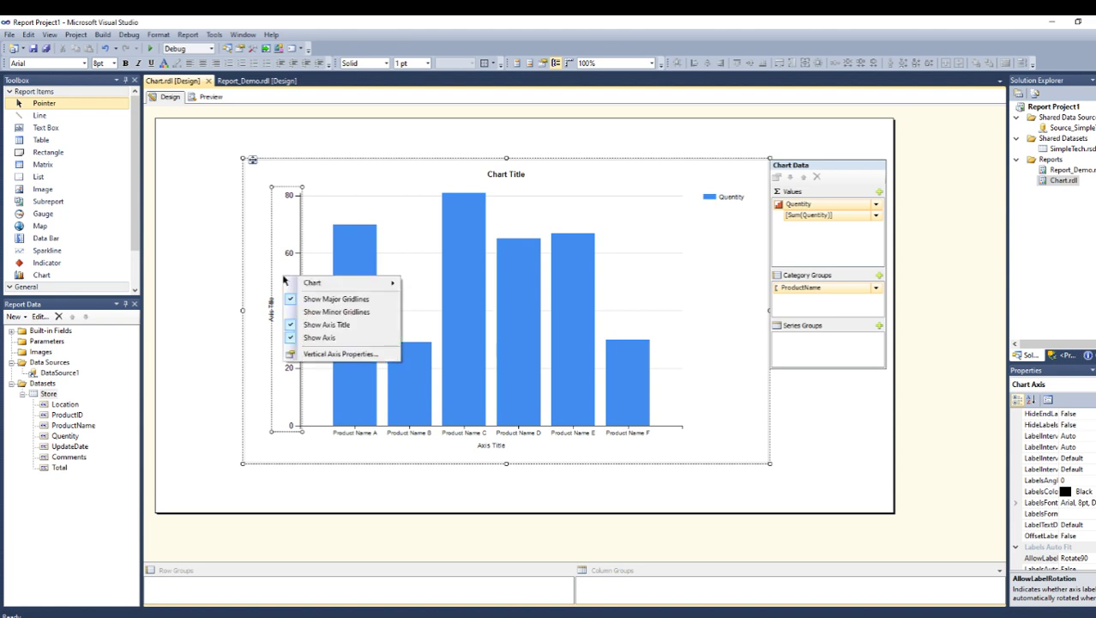
click(342, 355)
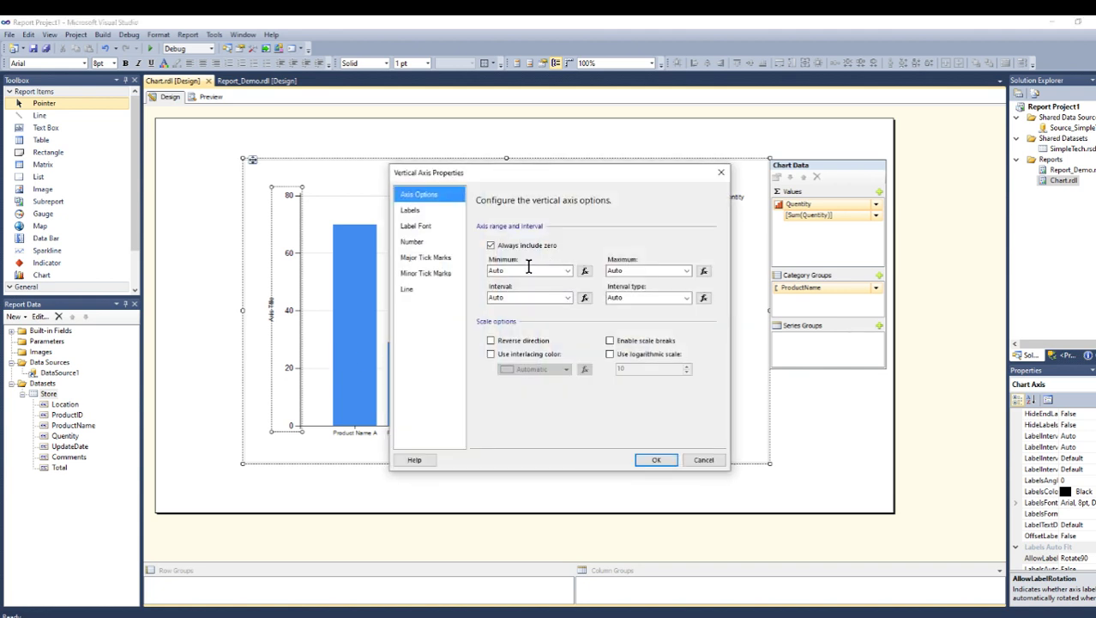
click(516, 270)
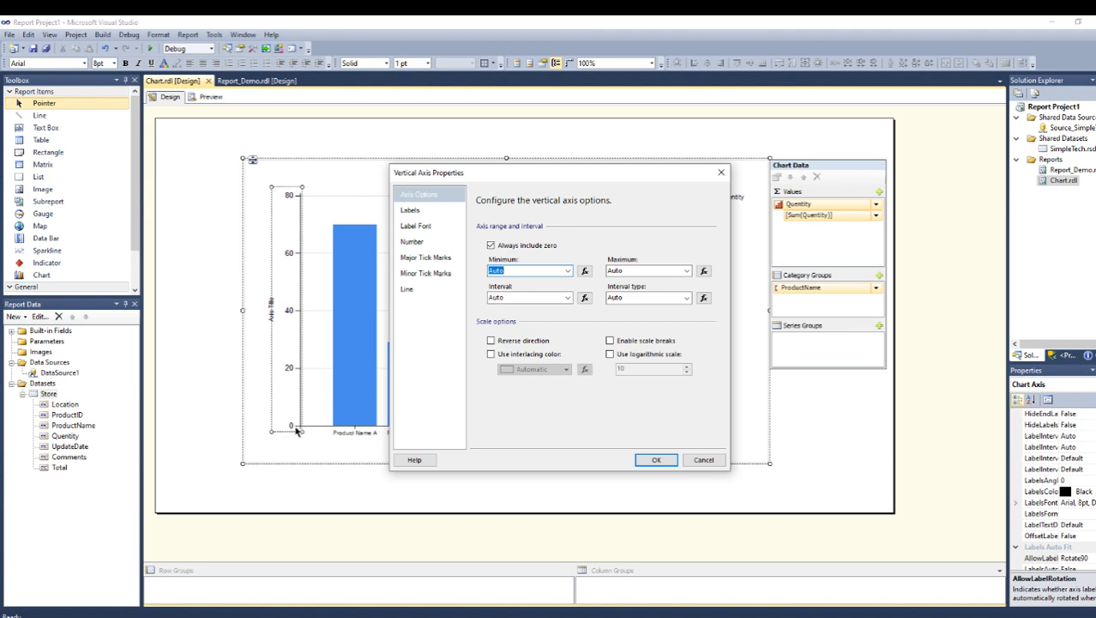
text(0)
click(617, 270)
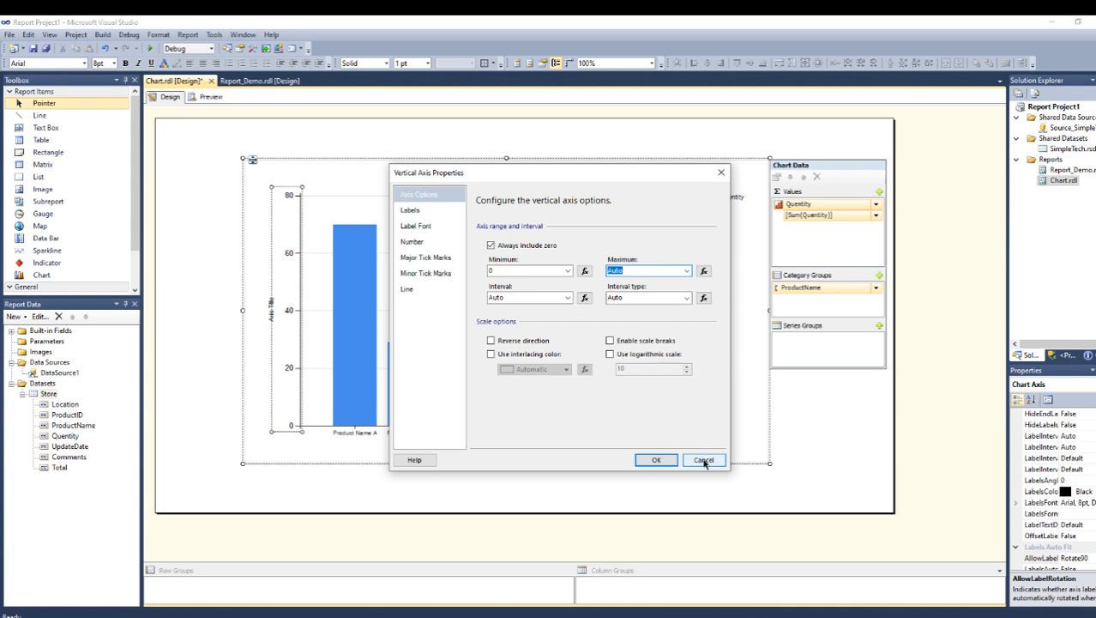
text(700)
click(509, 297)
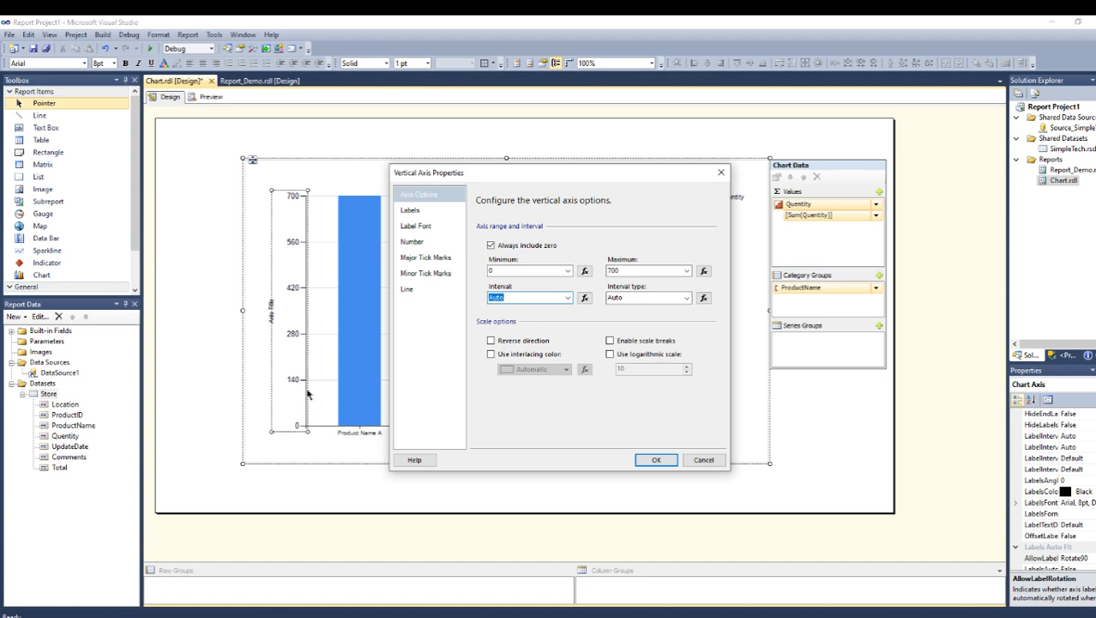
text(20)
click(656, 459)
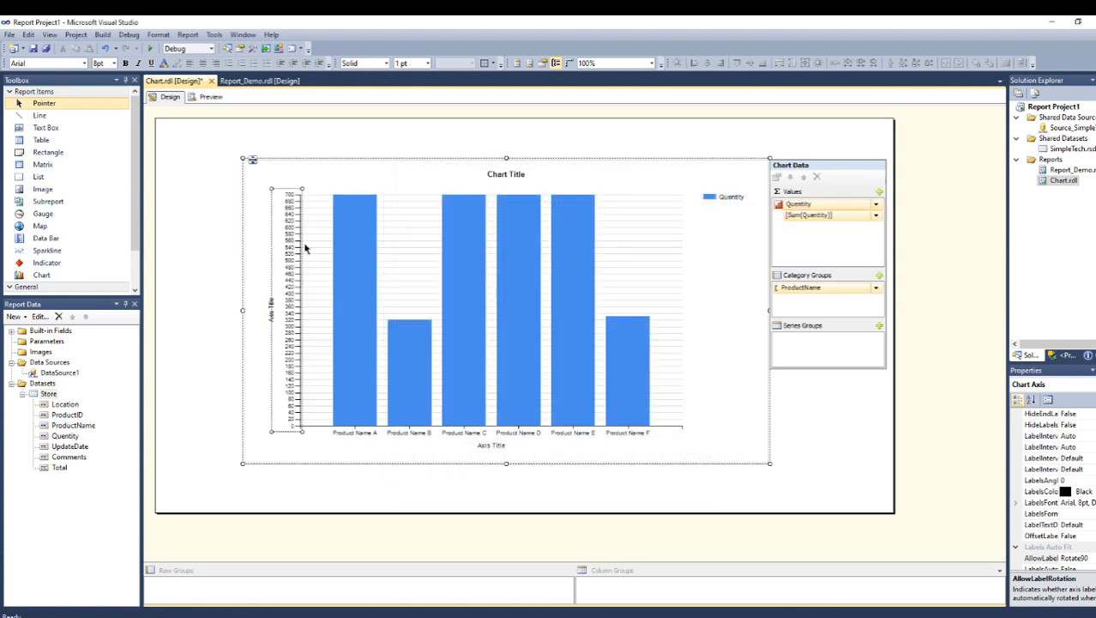
click(210, 97)
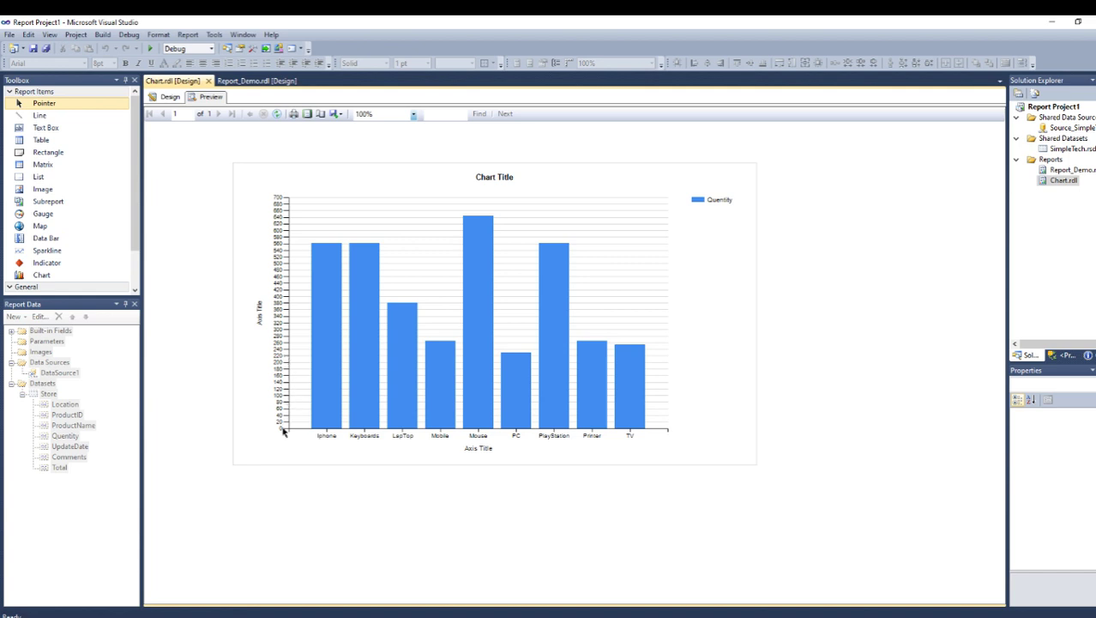
Change the vertical axis interval from 20 to 100 and preview the report
click(166, 96)
click(300, 273)
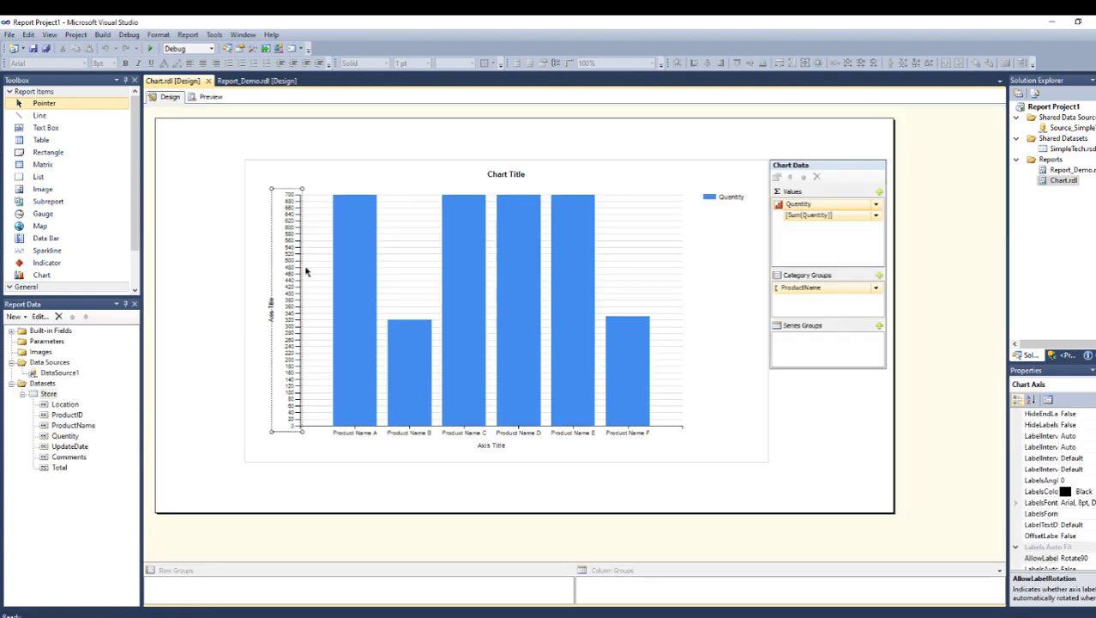
right_click(284, 297)
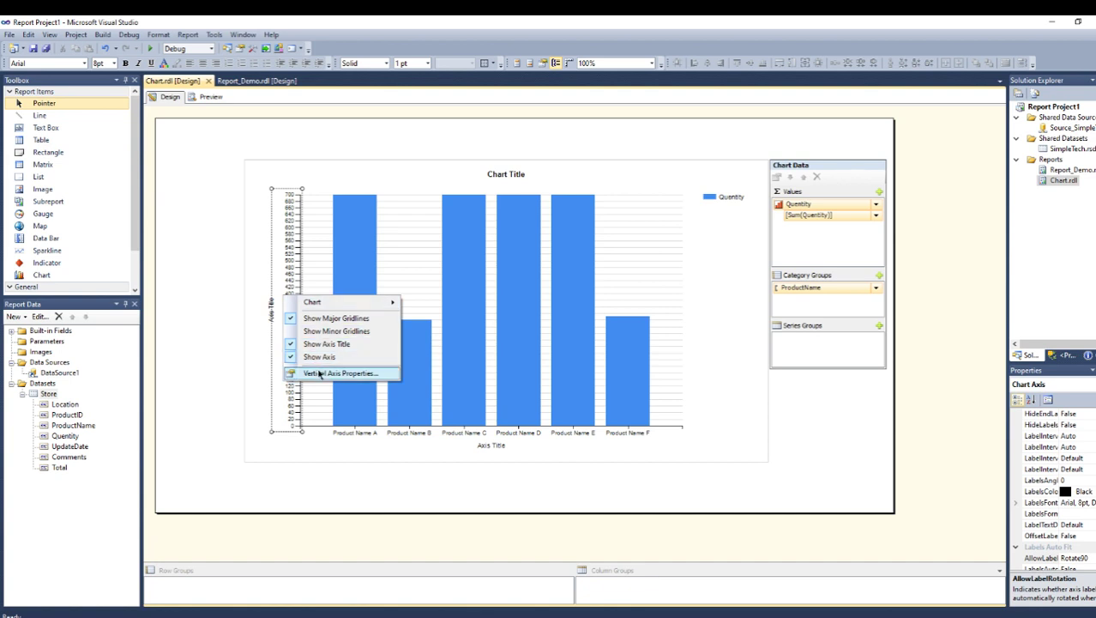
click(319, 374)
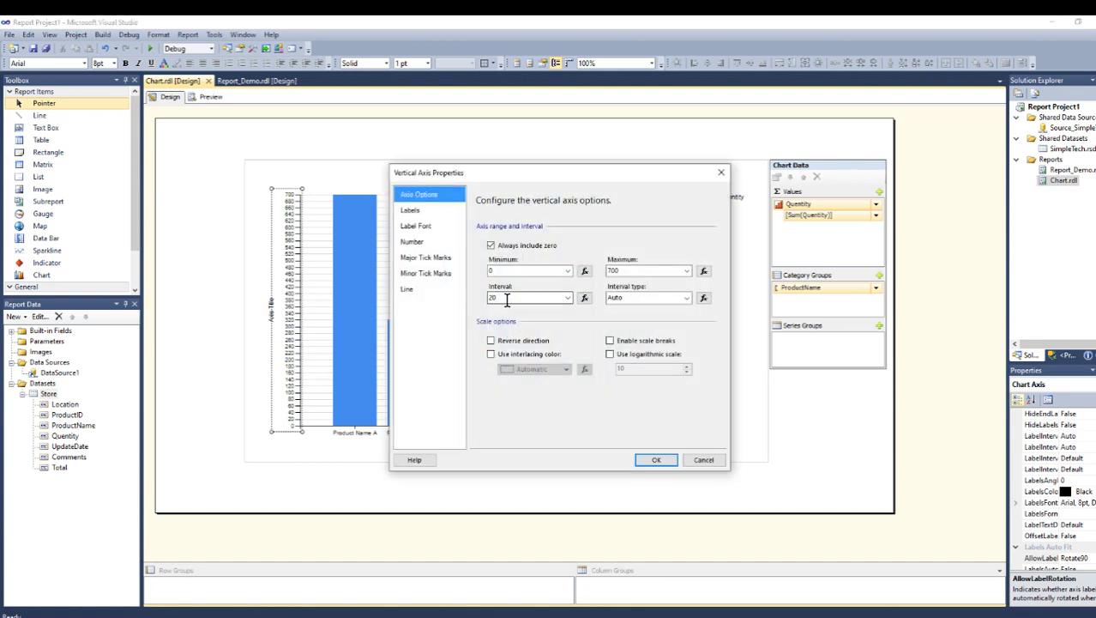
double_click(507, 298)
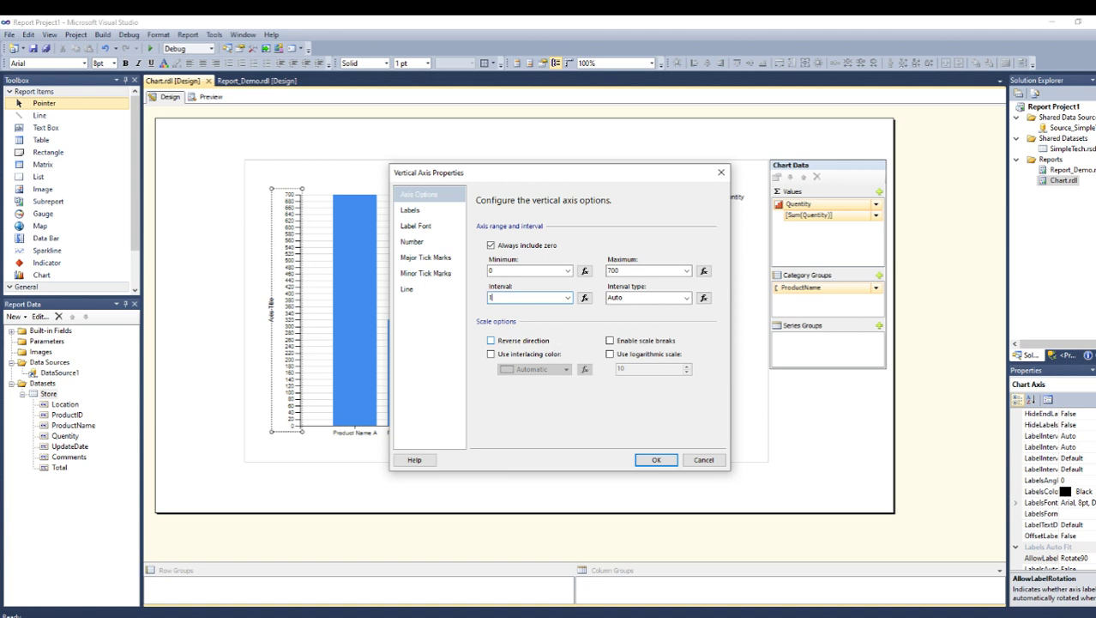
click(657, 459)
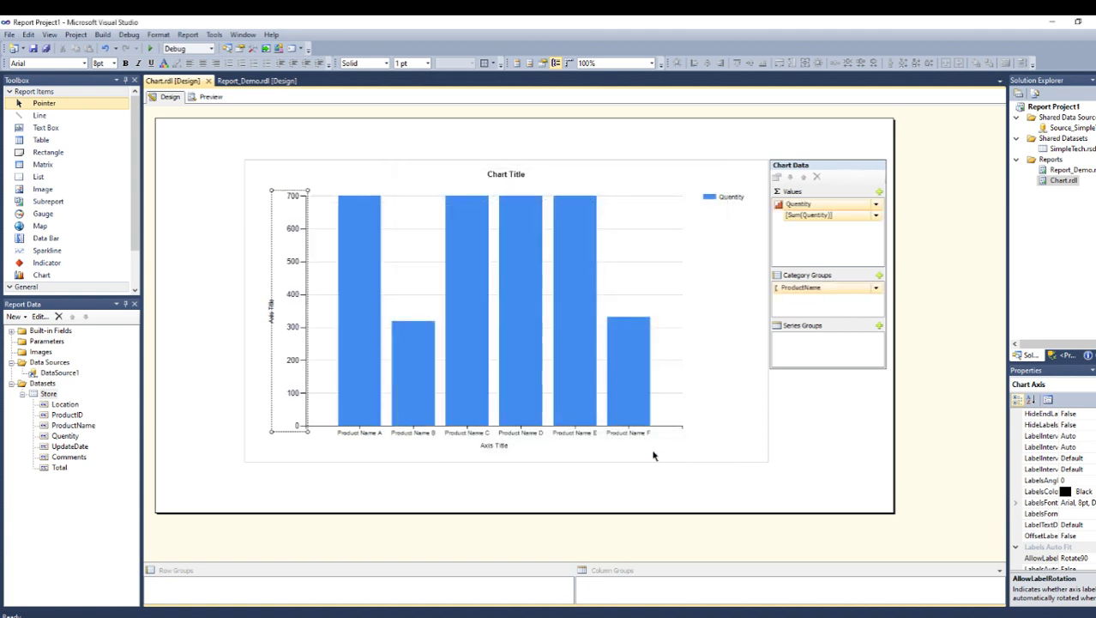
click(210, 97)
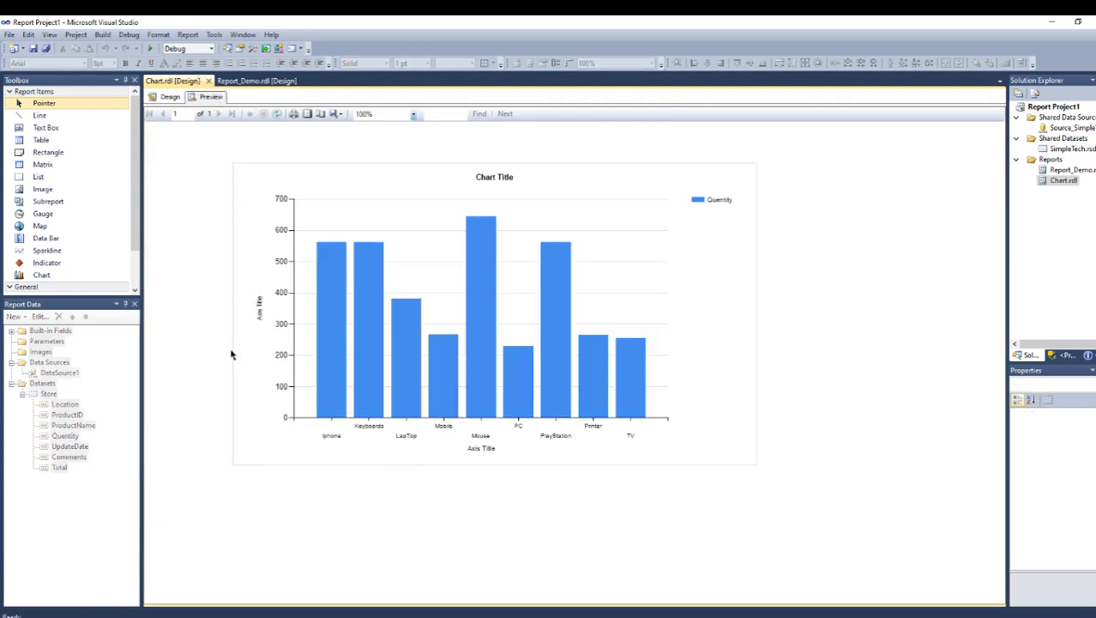
Back in Design, bring up the horizontal axis properties for the product names
click(170, 97)
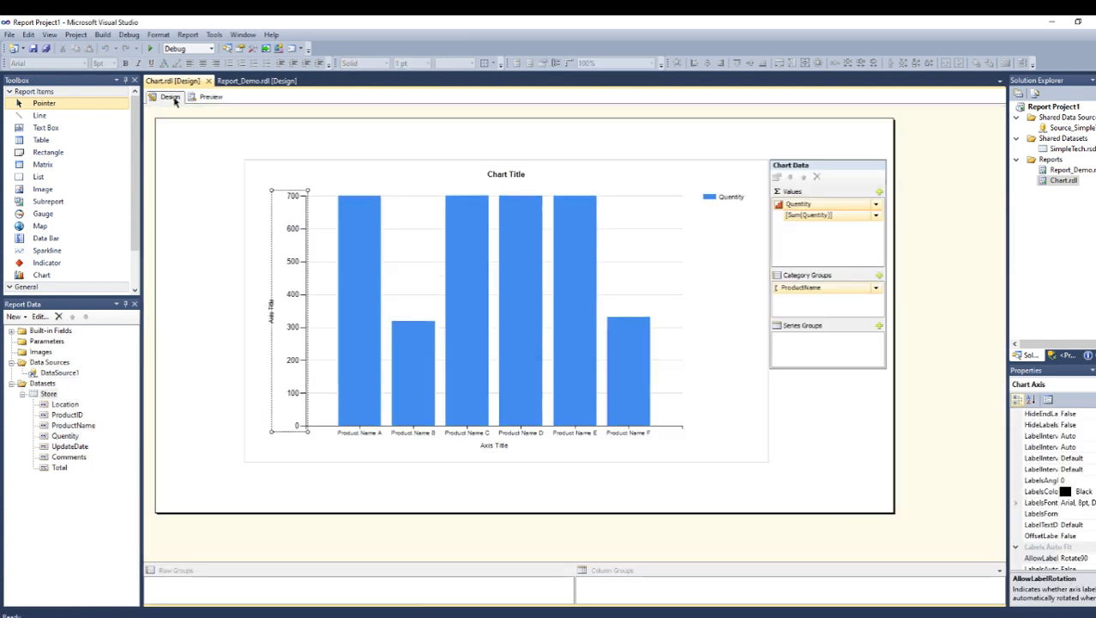
click(413, 442)
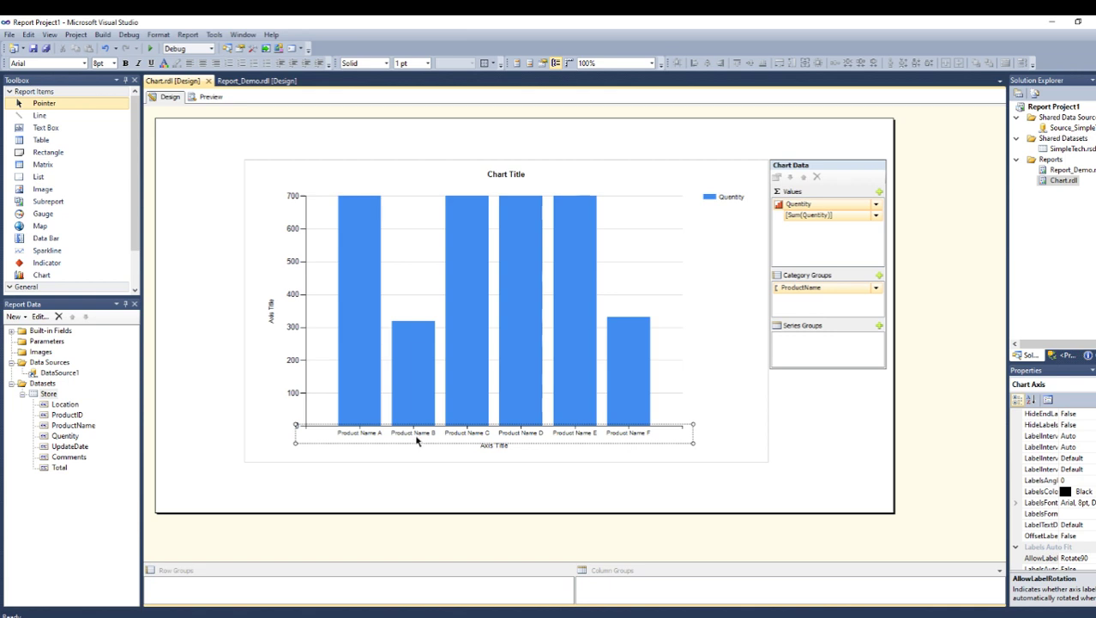
right_click(419, 436)
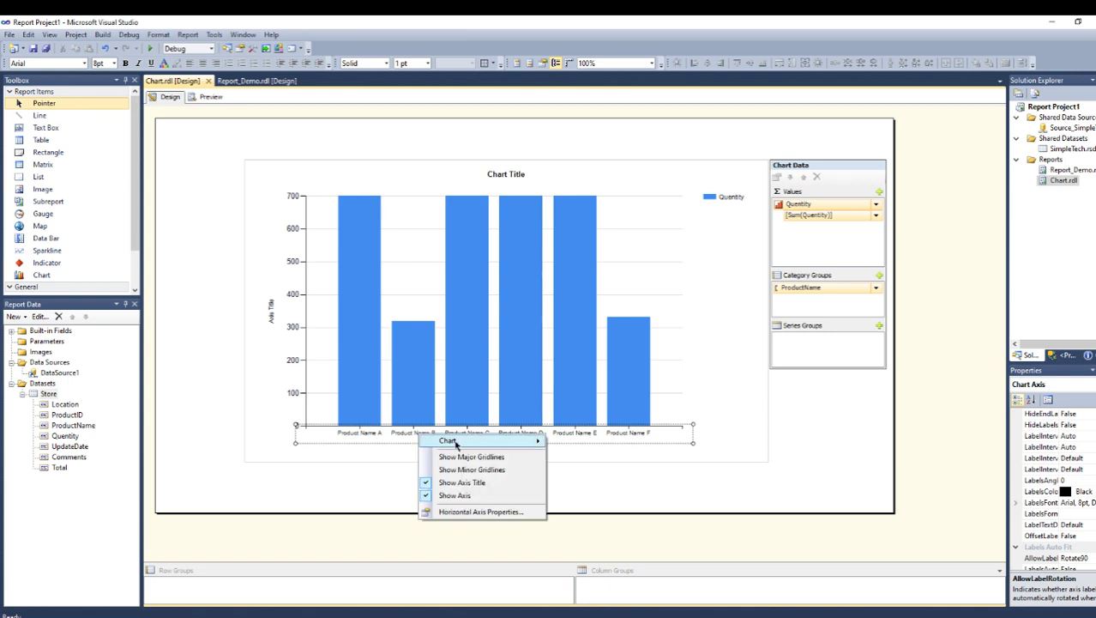
click(485, 512)
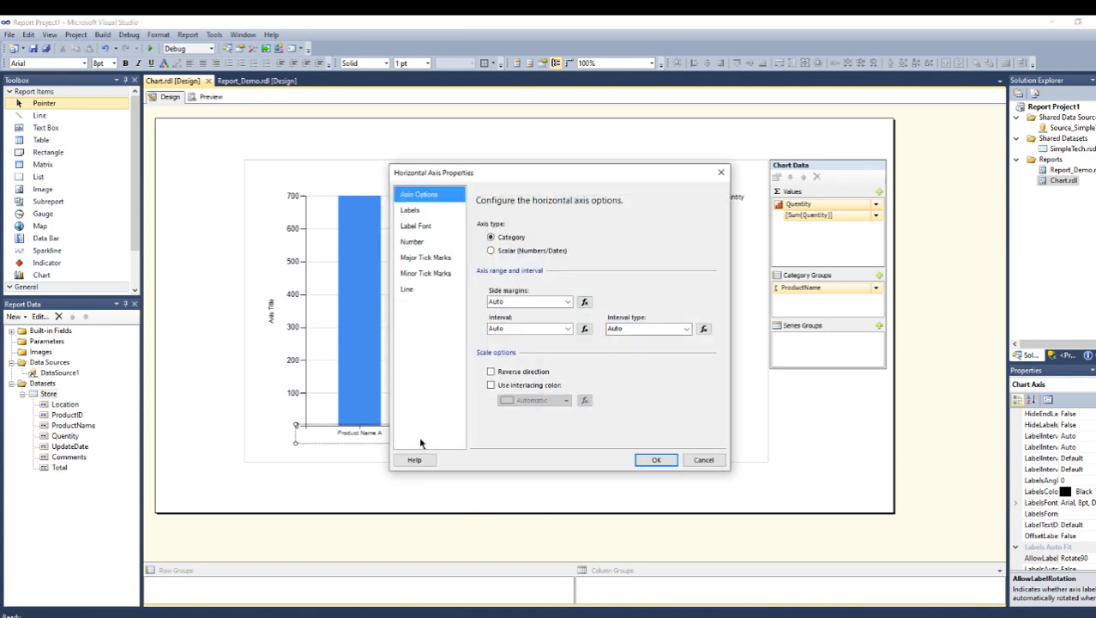
drag(539, 181, 693, 156)
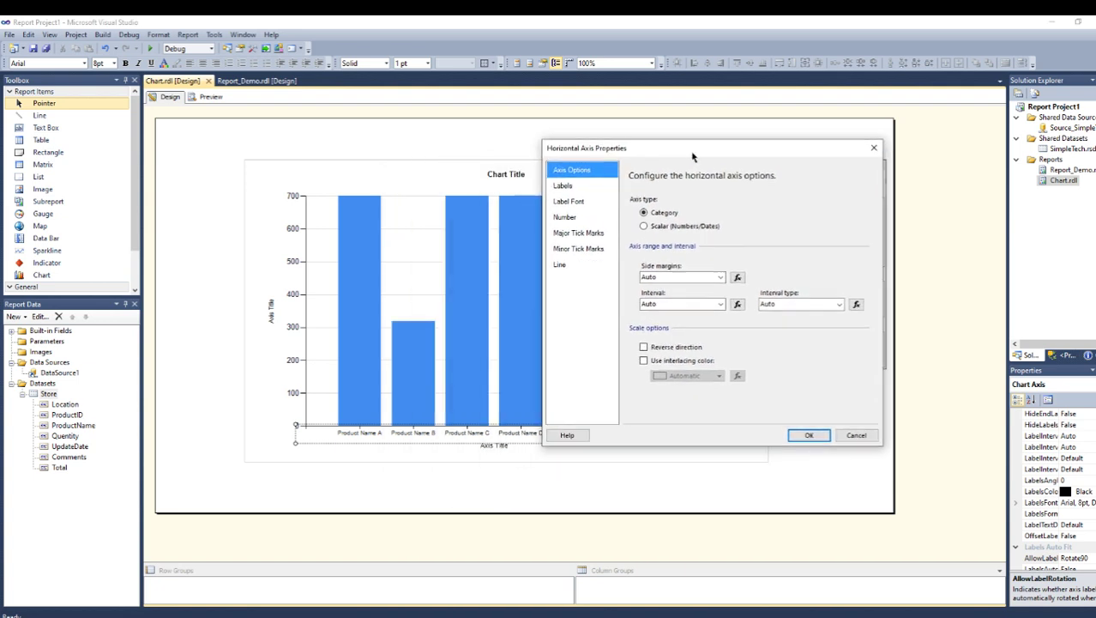
Disable label auto-fit and set the horizontal axis label rotation to -30 degrees
click(570, 186)
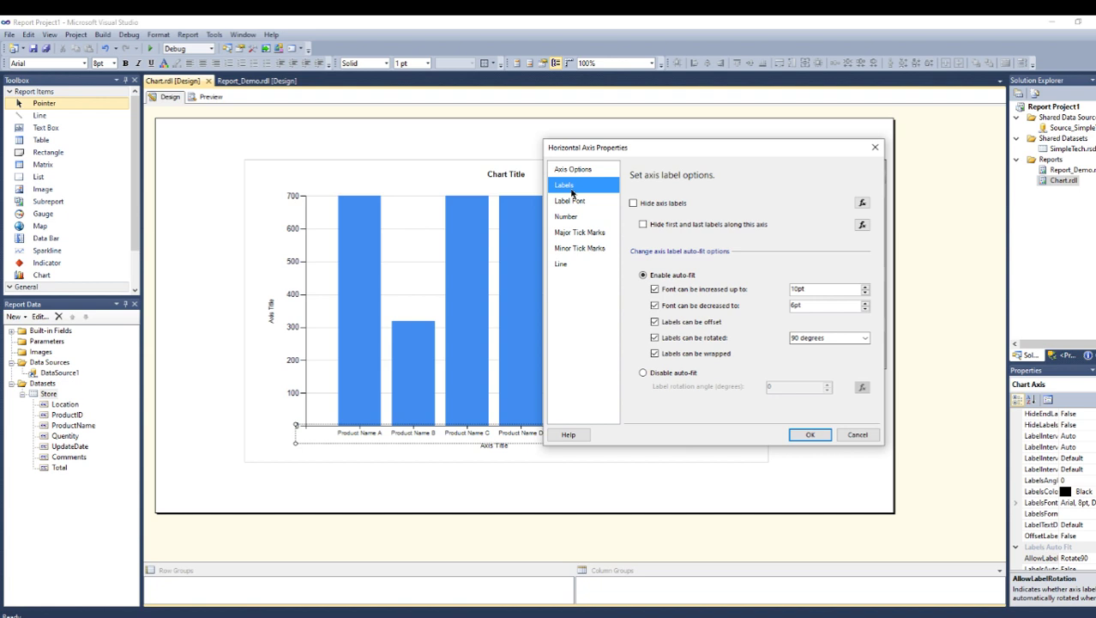
click(644, 372)
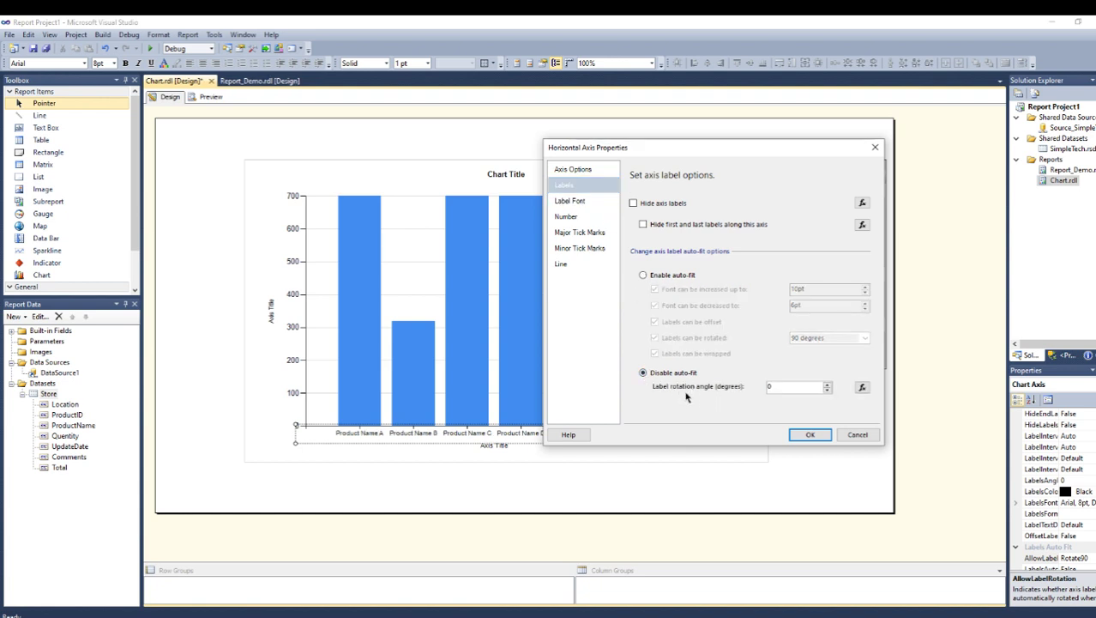
click(827, 384)
click(827, 391)
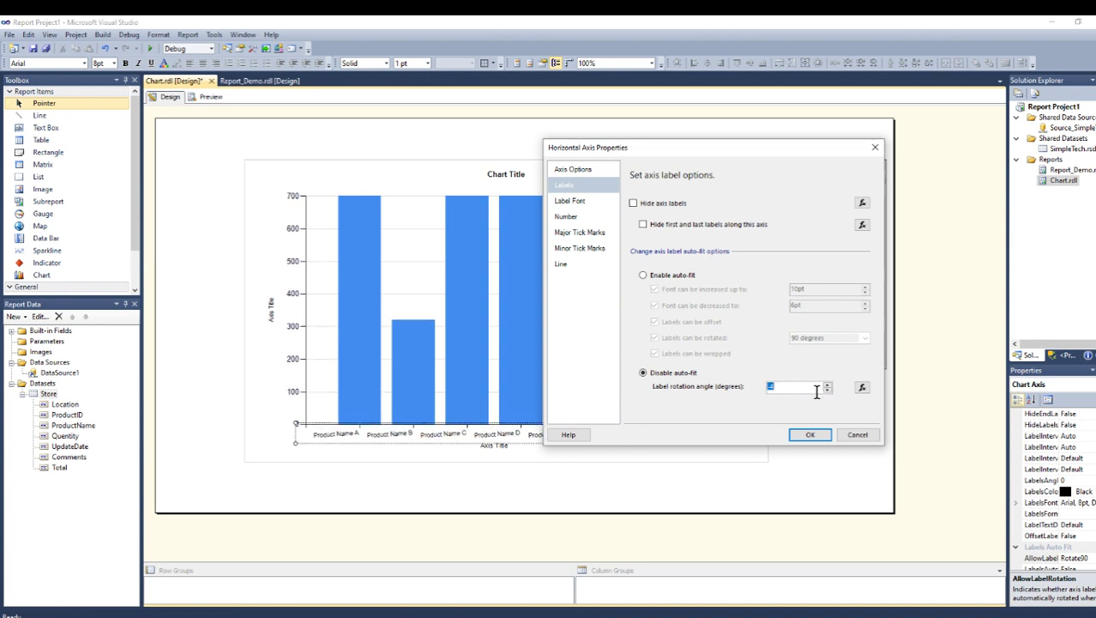
click(828, 391)
click(828, 391)
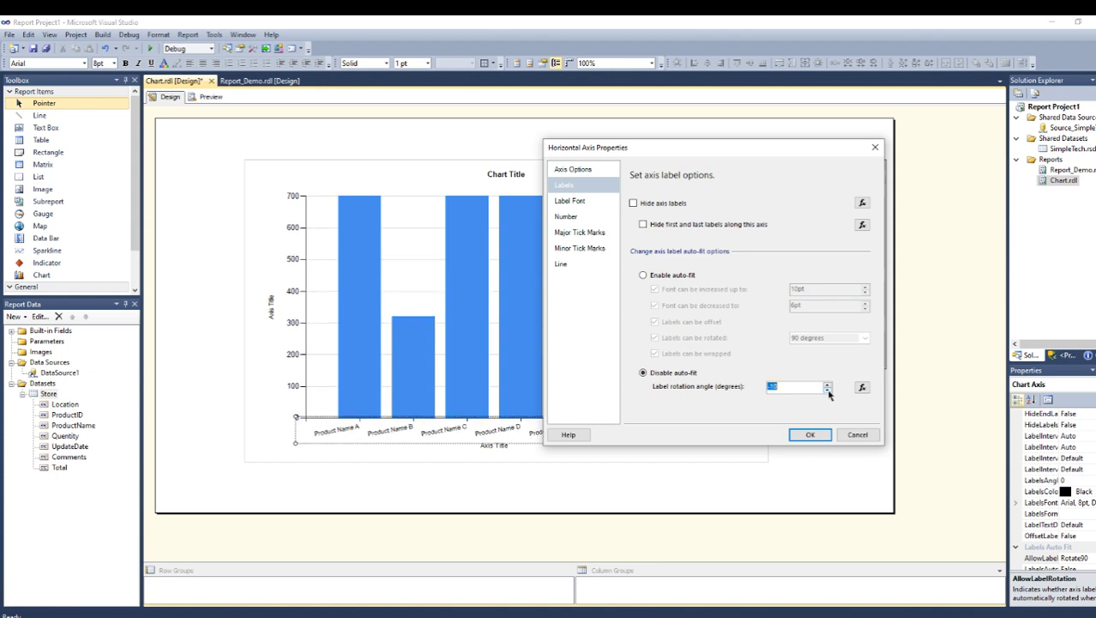
click(828, 391)
click(828, 392)
click(828, 391)
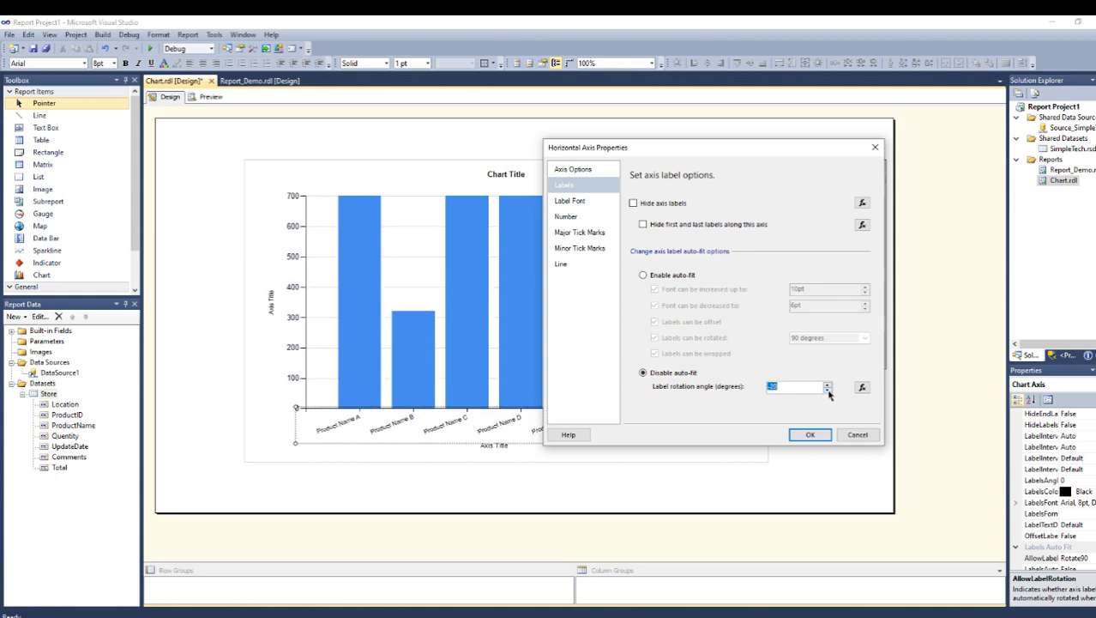
click(827, 391)
click(828, 391)
click(828, 391)
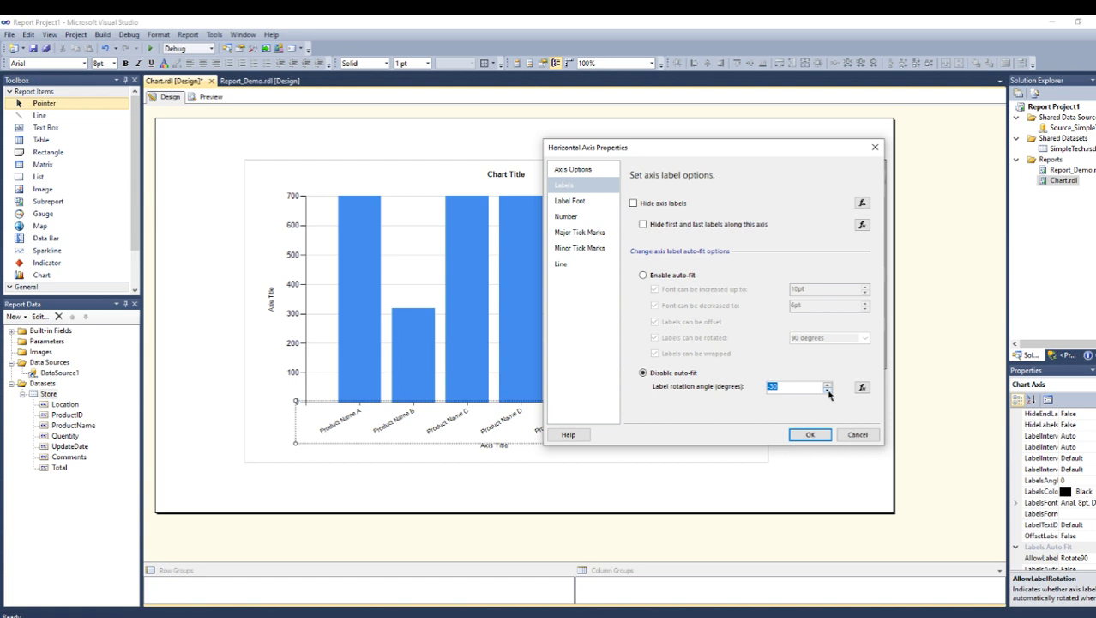
click(828, 391)
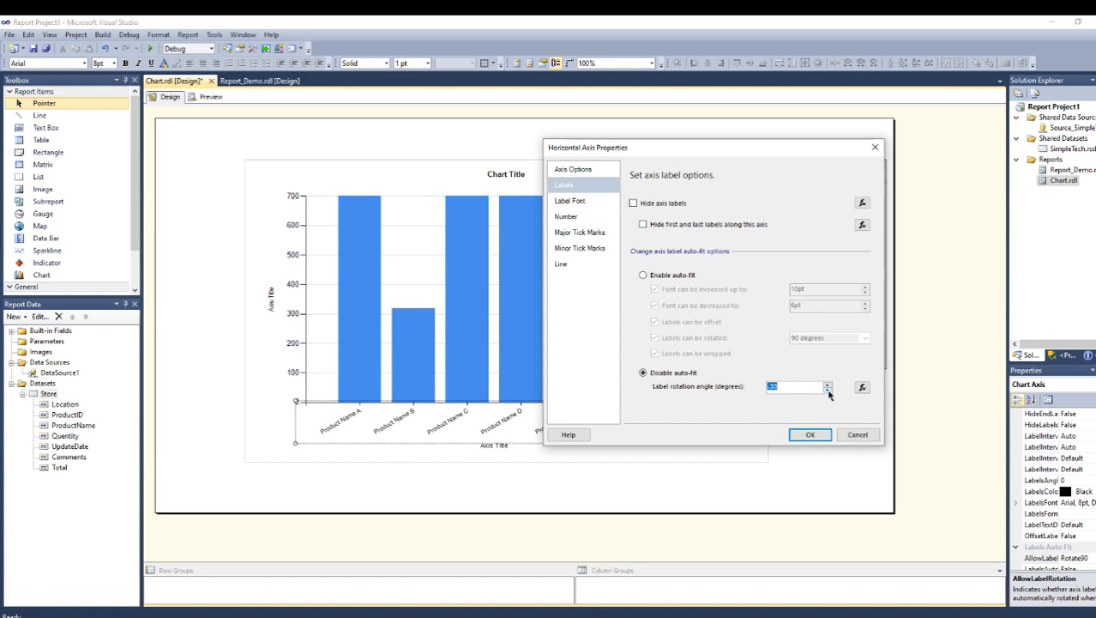
click(808, 435)
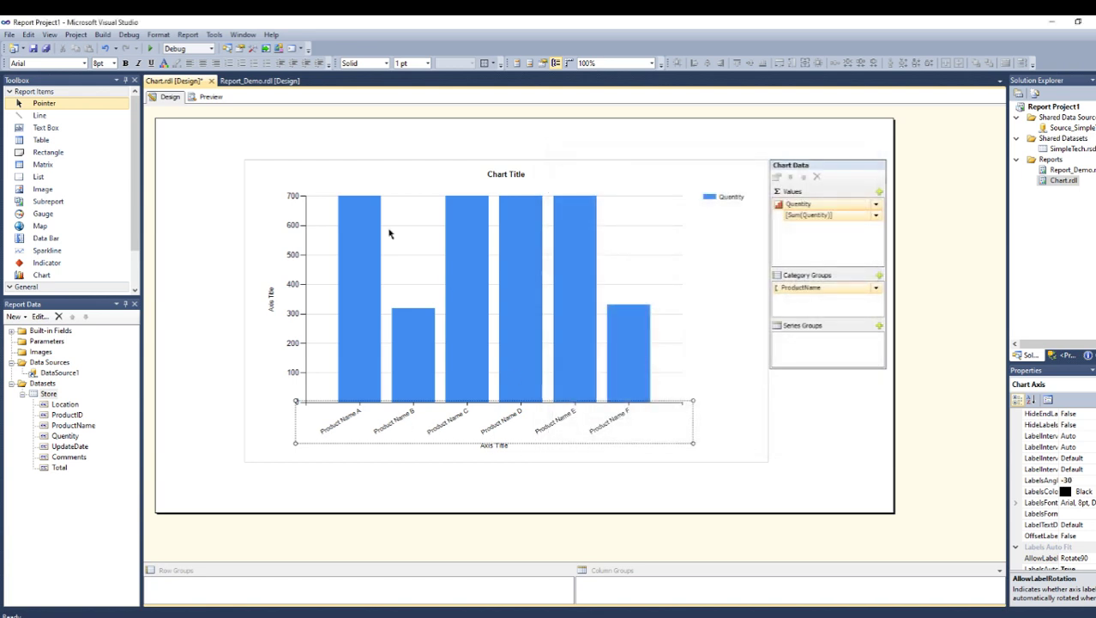
click(356, 287)
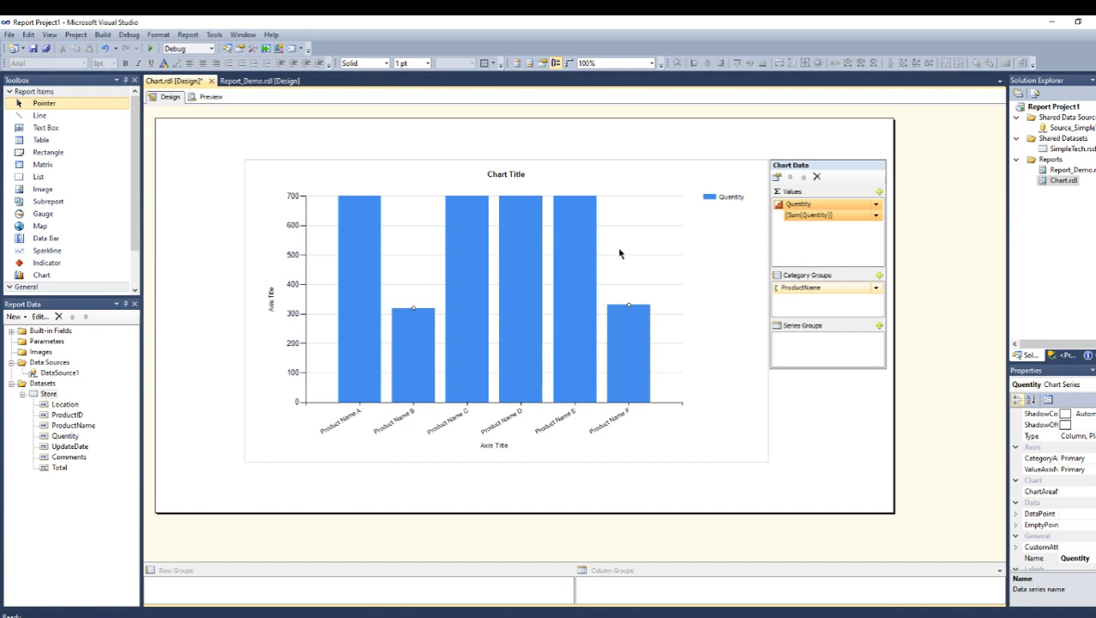
click(707, 242)
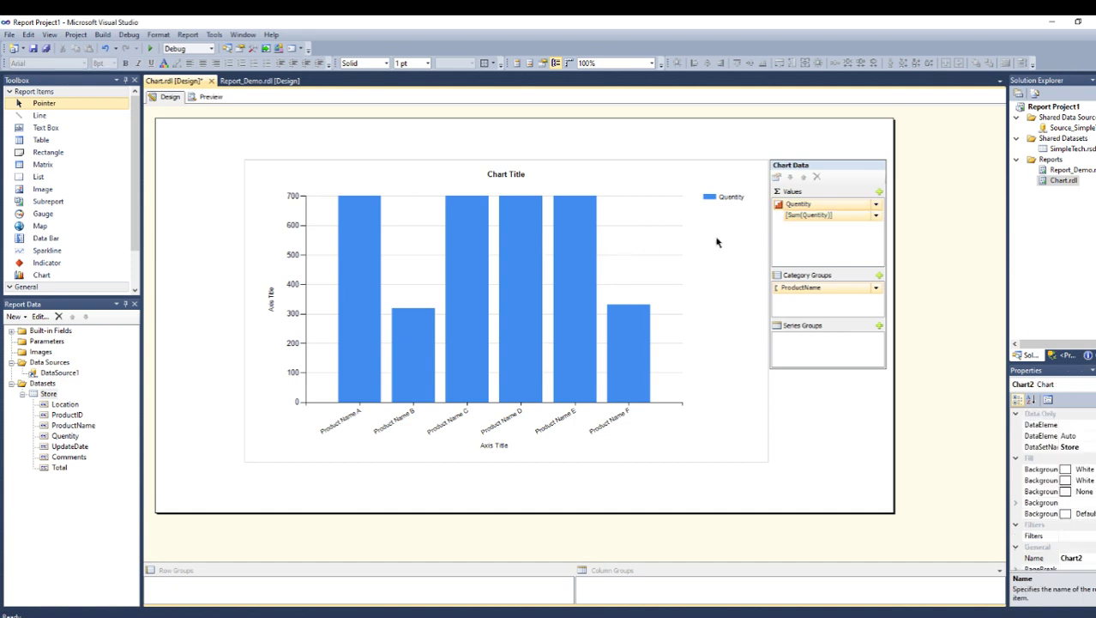
Switch the chart to the 3-D 100% Stacked Cylinder column type
right_click(738, 290)
click(766, 440)
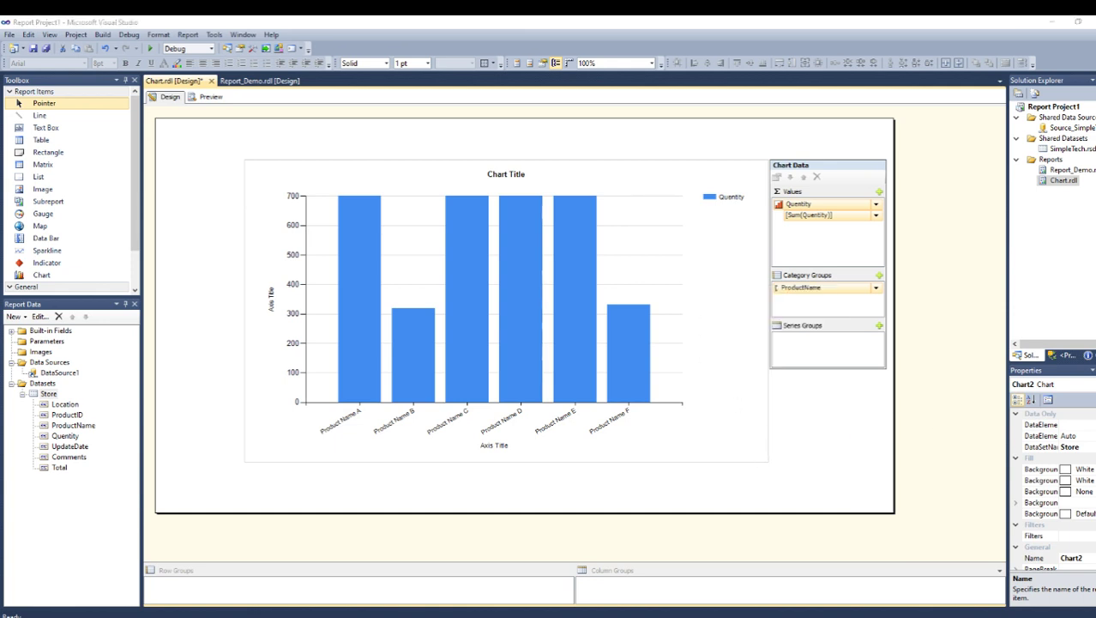
right_click(718, 228)
click(747, 240)
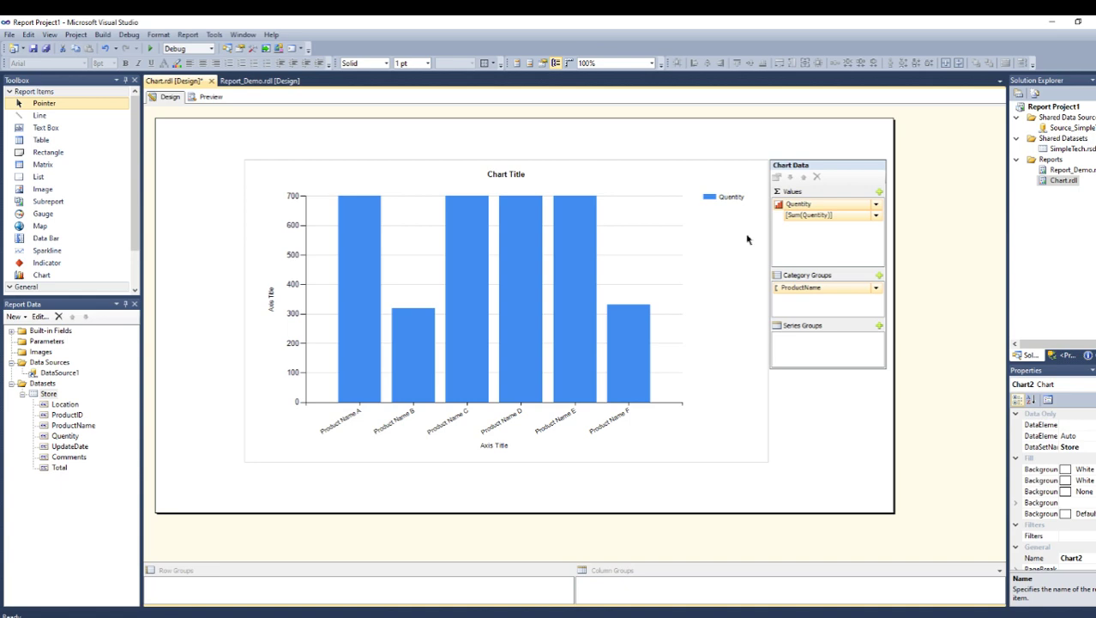
drag(568, 187, 738, 186)
click(723, 258)
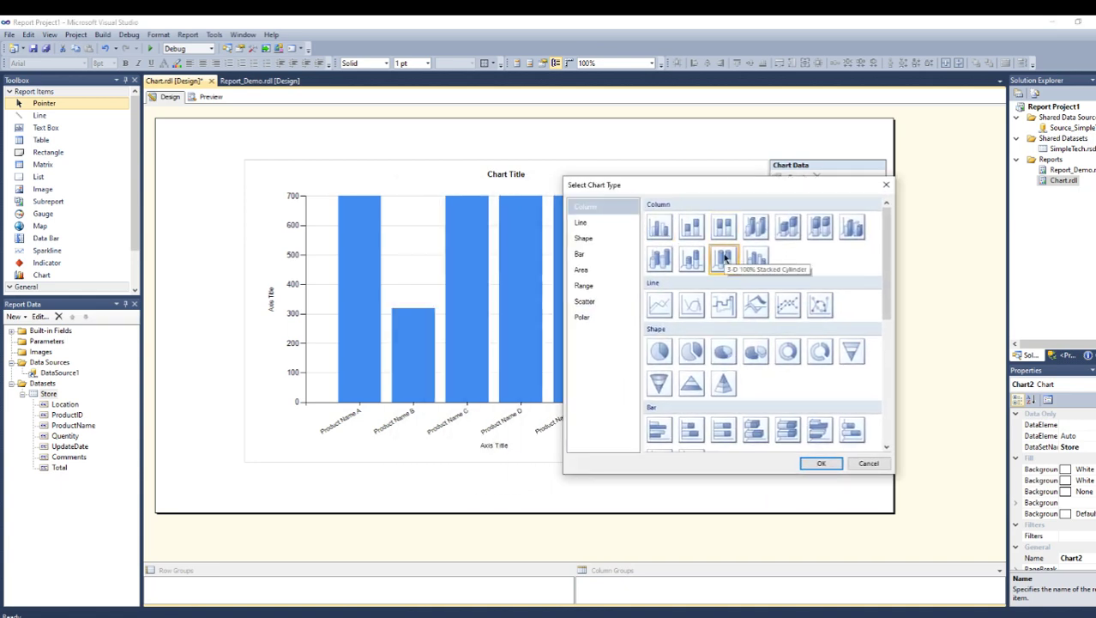
click(756, 257)
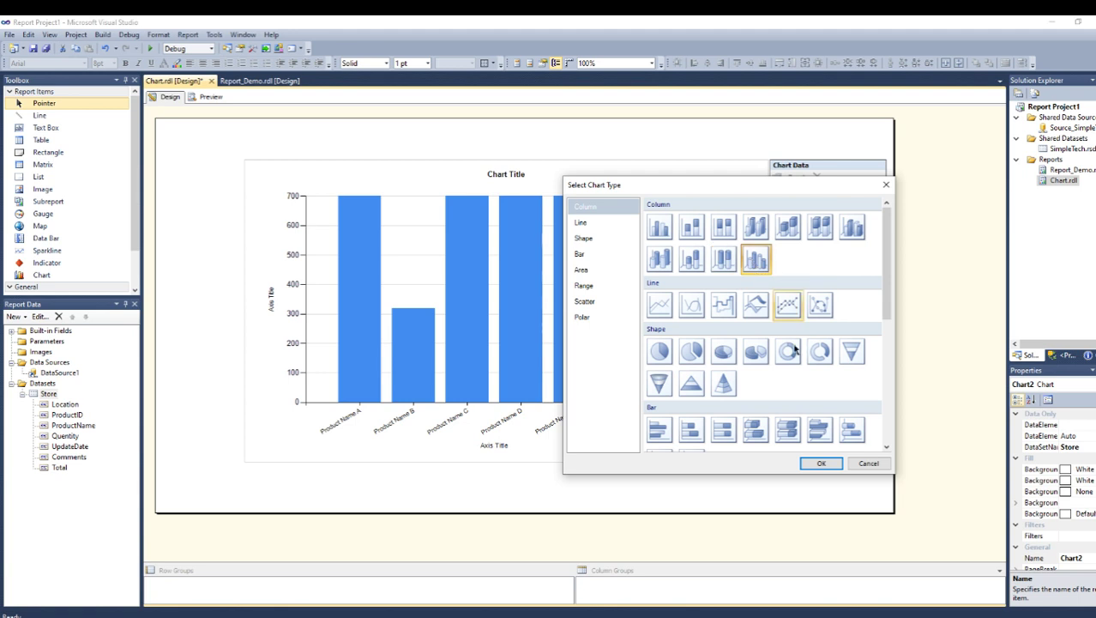
click(821, 463)
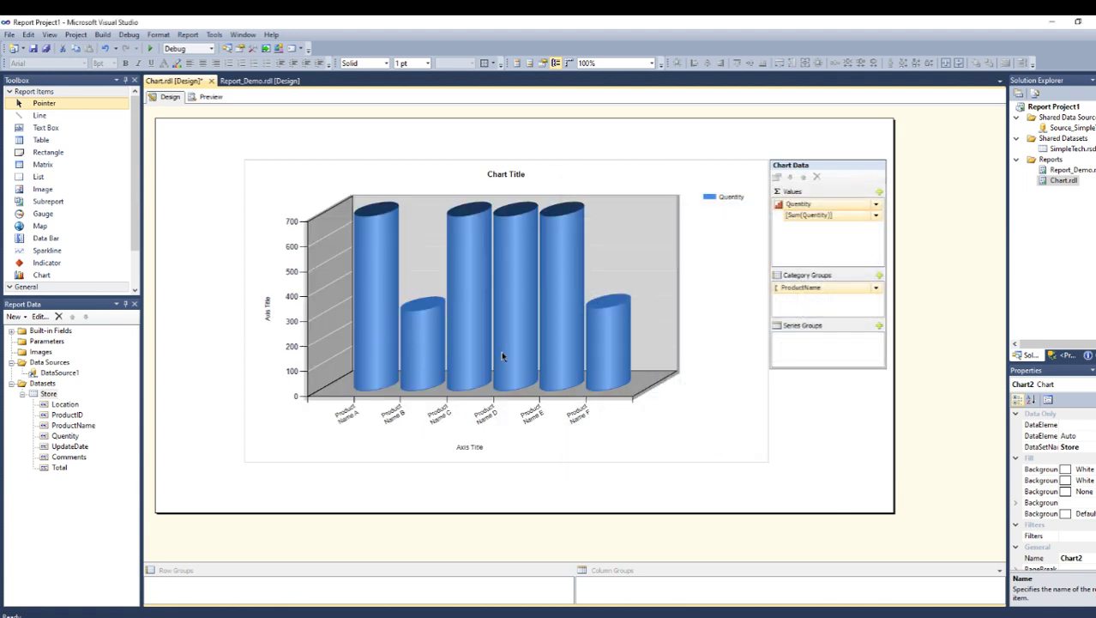
click(376, 302)
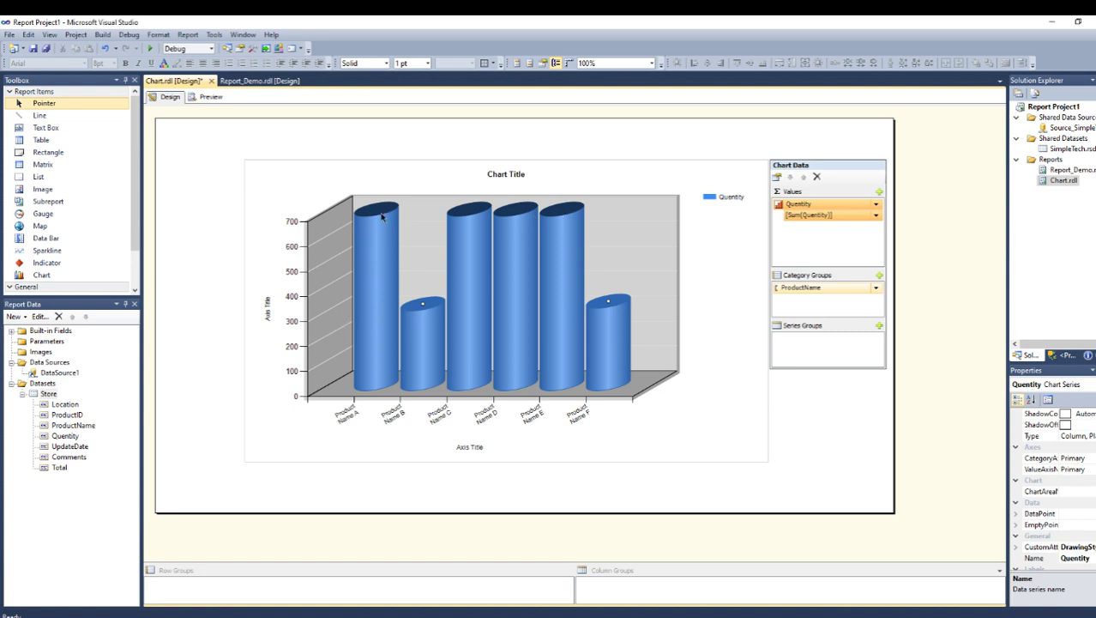
Show Quantity data labels on the cylinders and check them in Preview
right_click(421, 325)
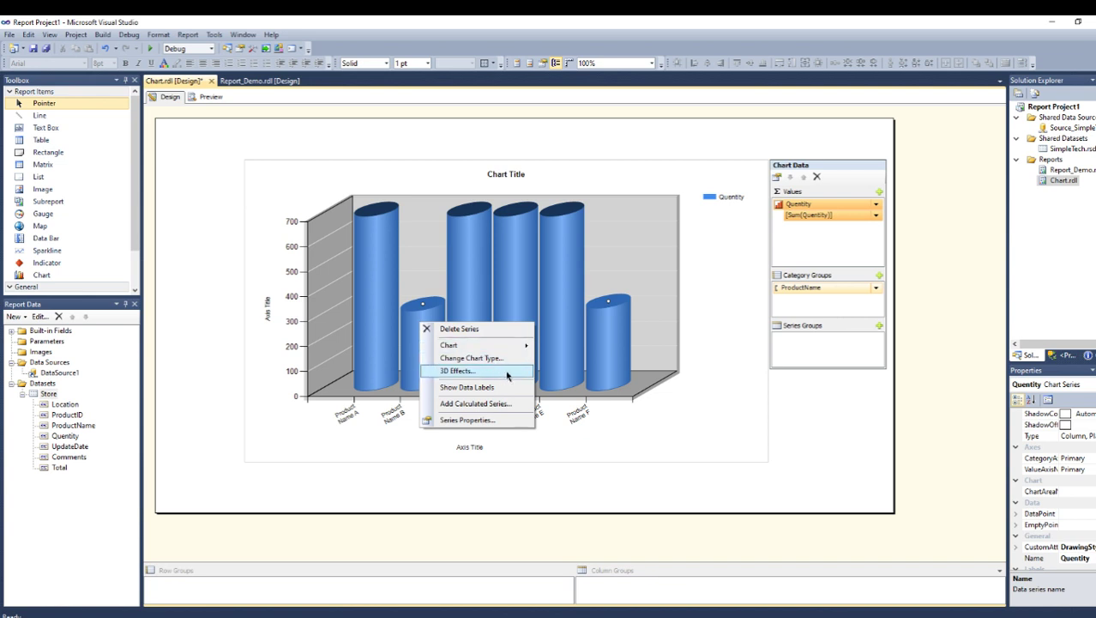
click(489, 387)
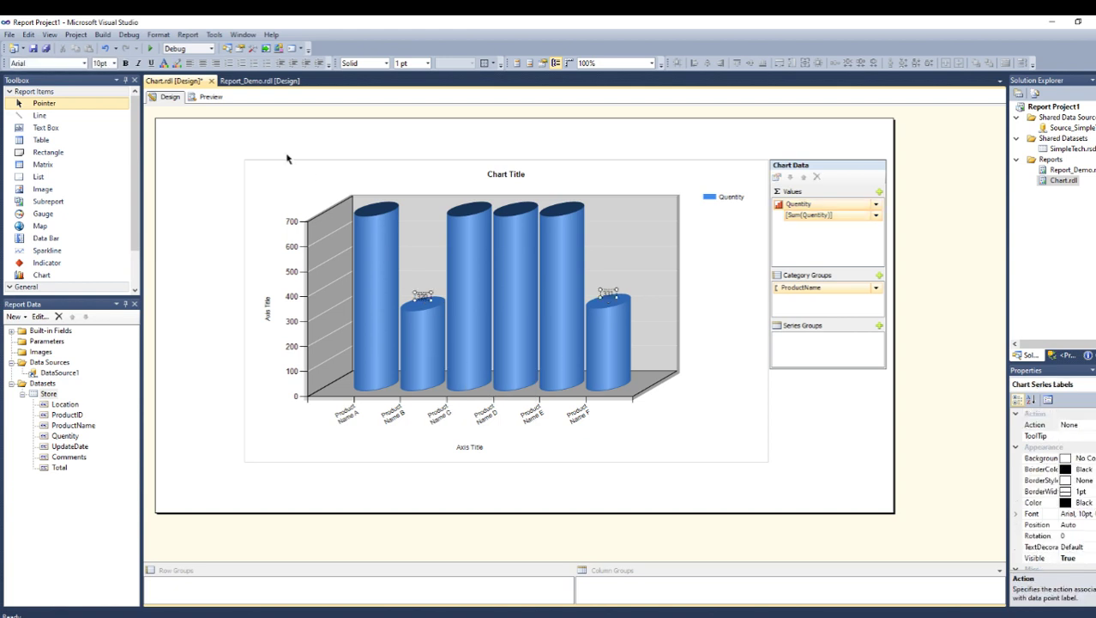
click(210, 96)
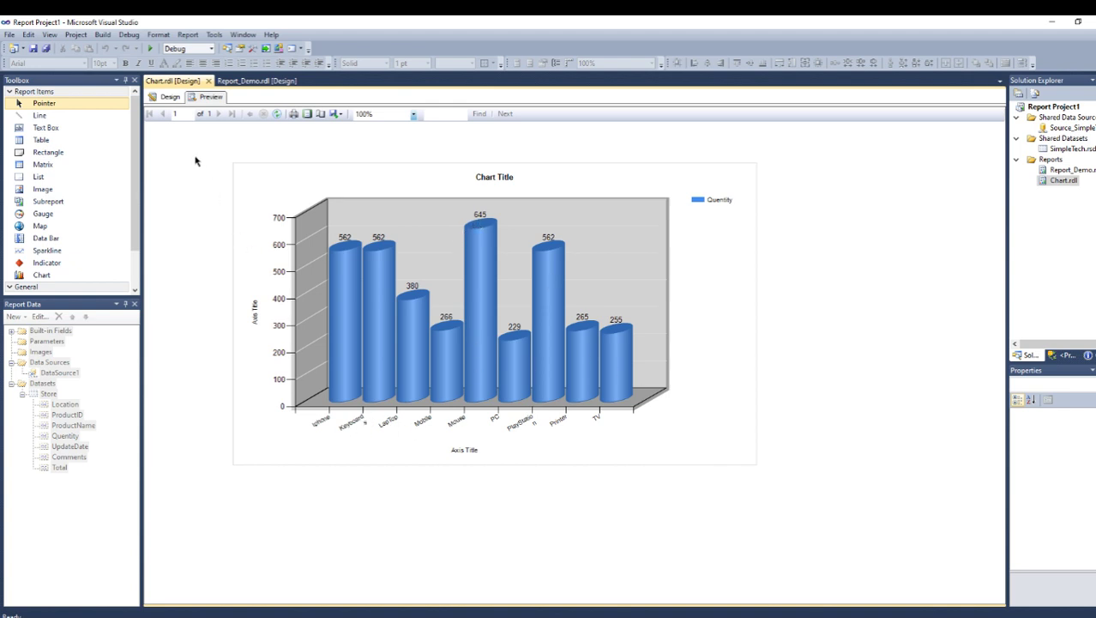
Back in Design, select the chart's horizontal category axis
click(170, 98)
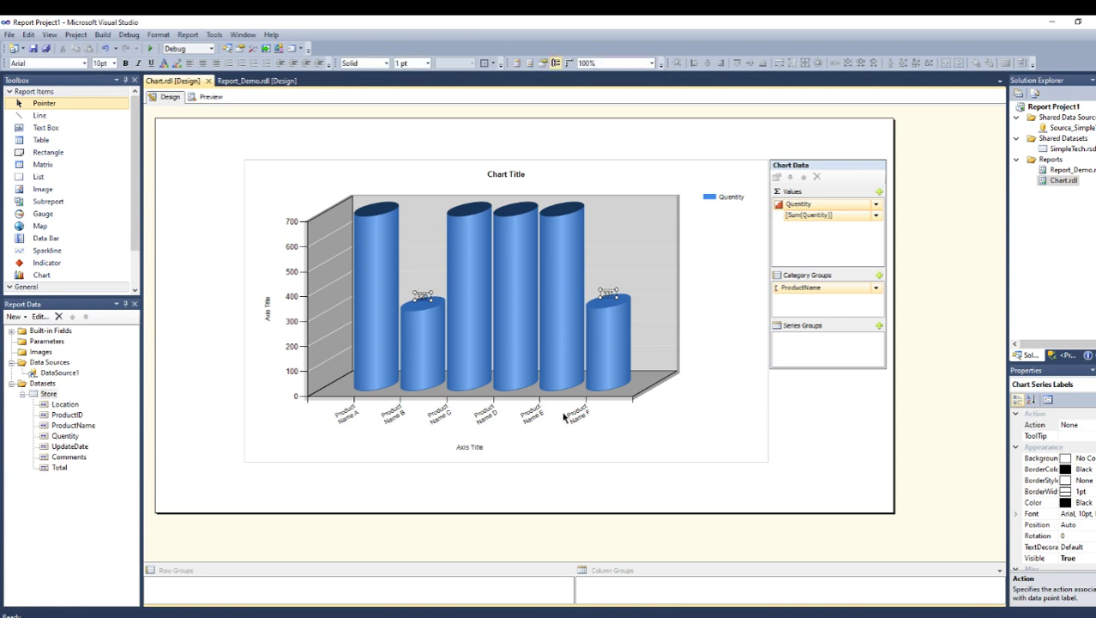
click(566, 423)
right_click(431, 417)
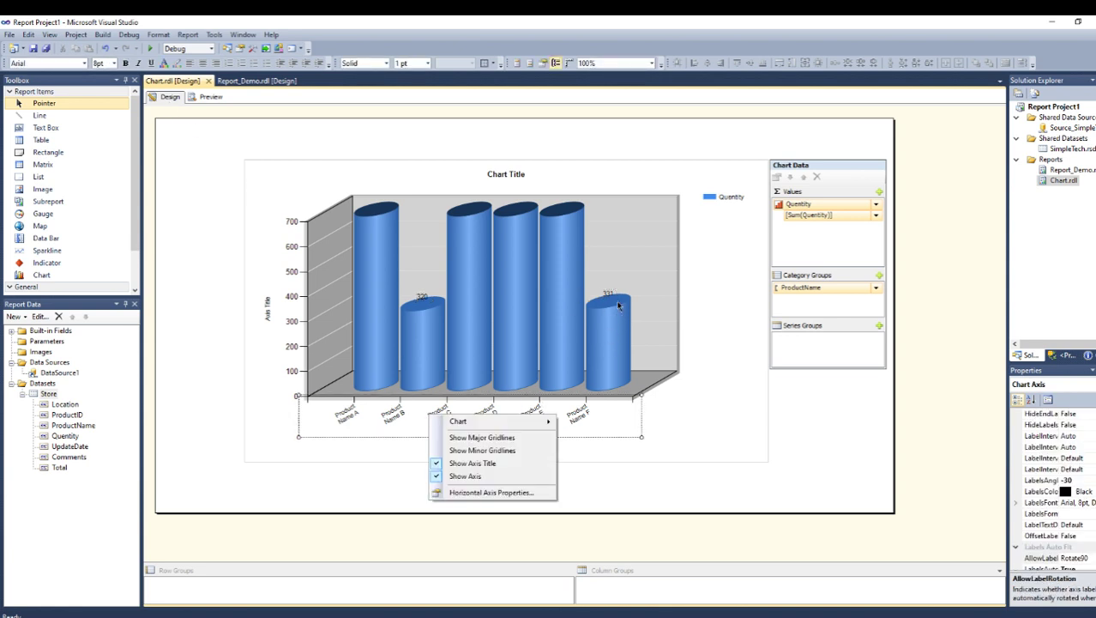
click(561, 281)
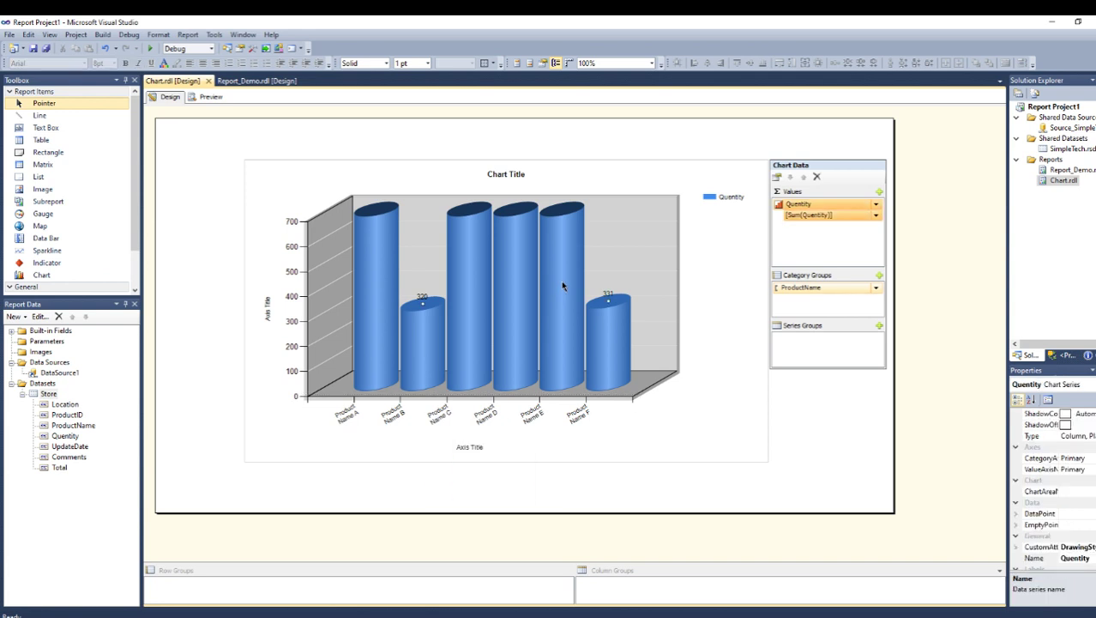
click(361, 421)
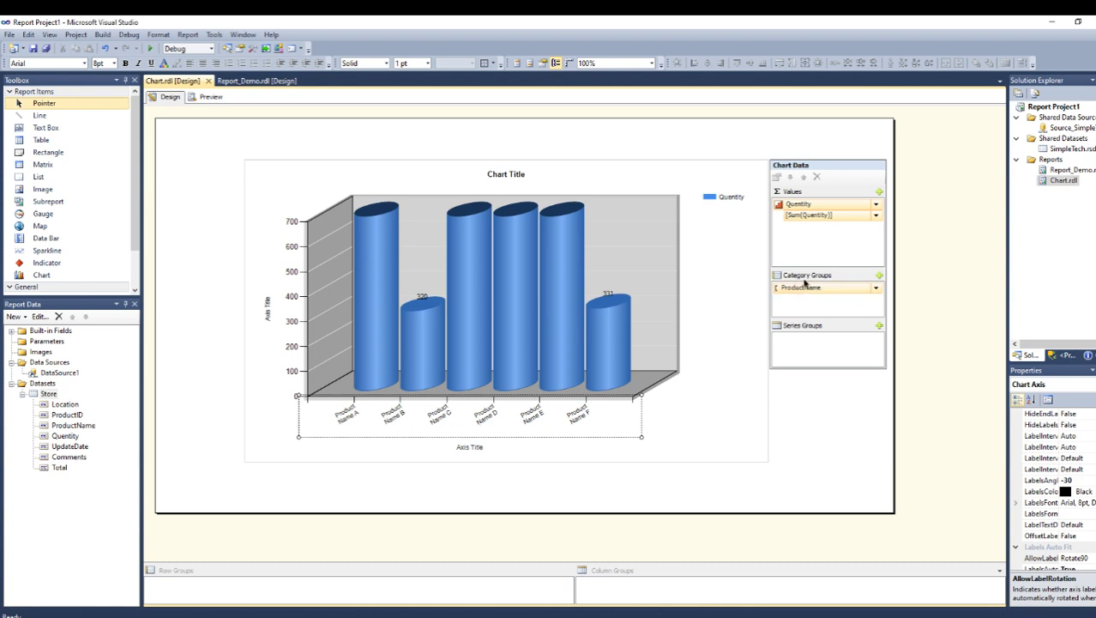
Sort the ProductName category group Z to A and preview the reordered products
right_click(849, 289)
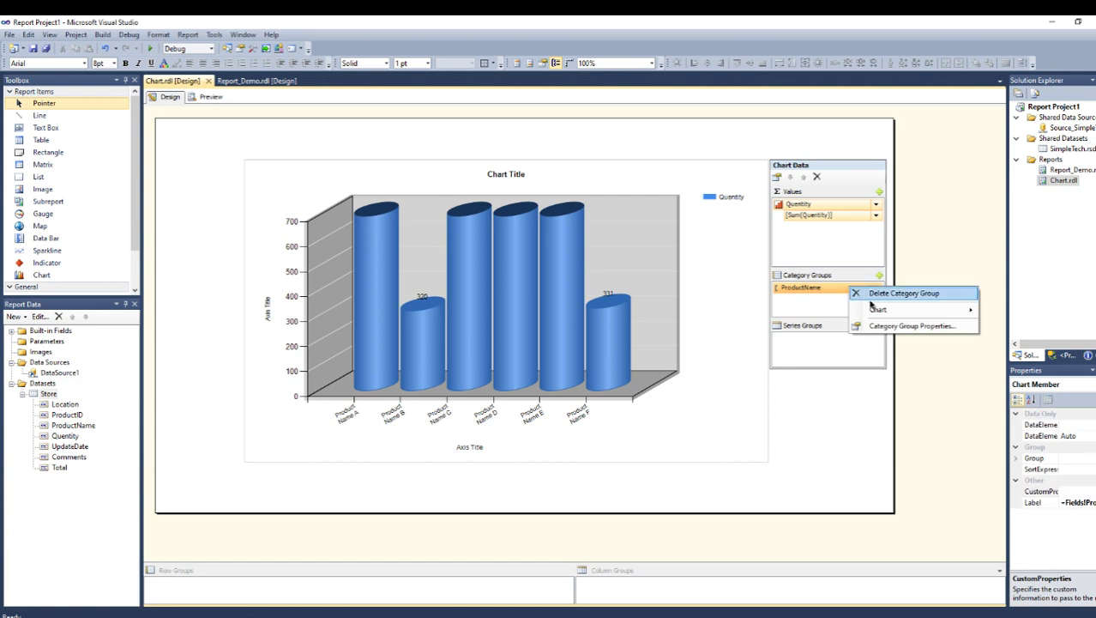
click(883, 323)
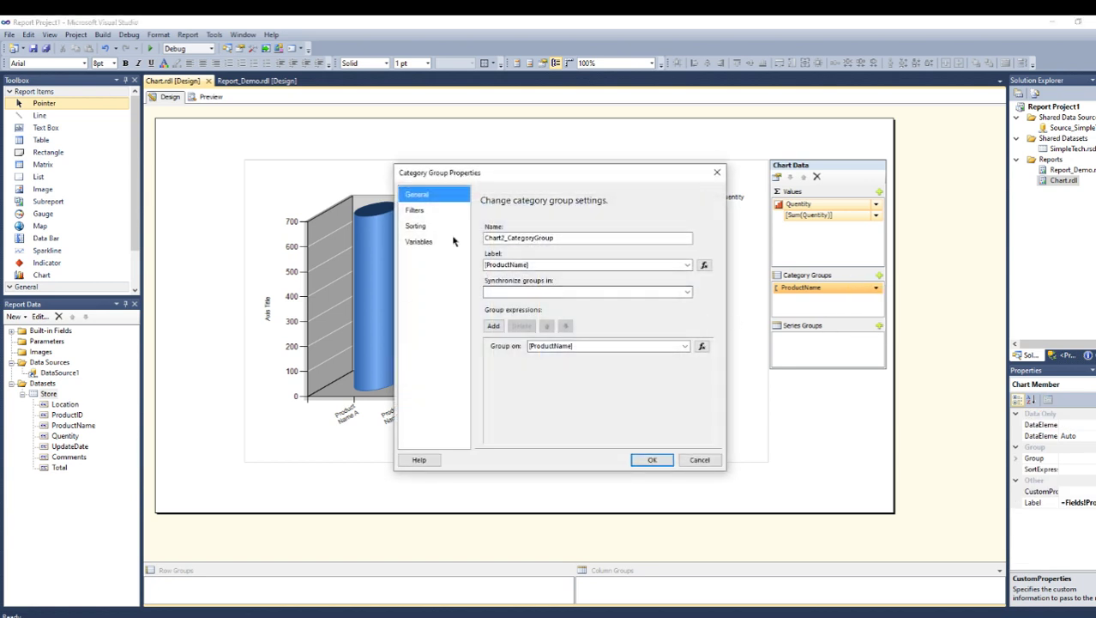
click(429, 227)
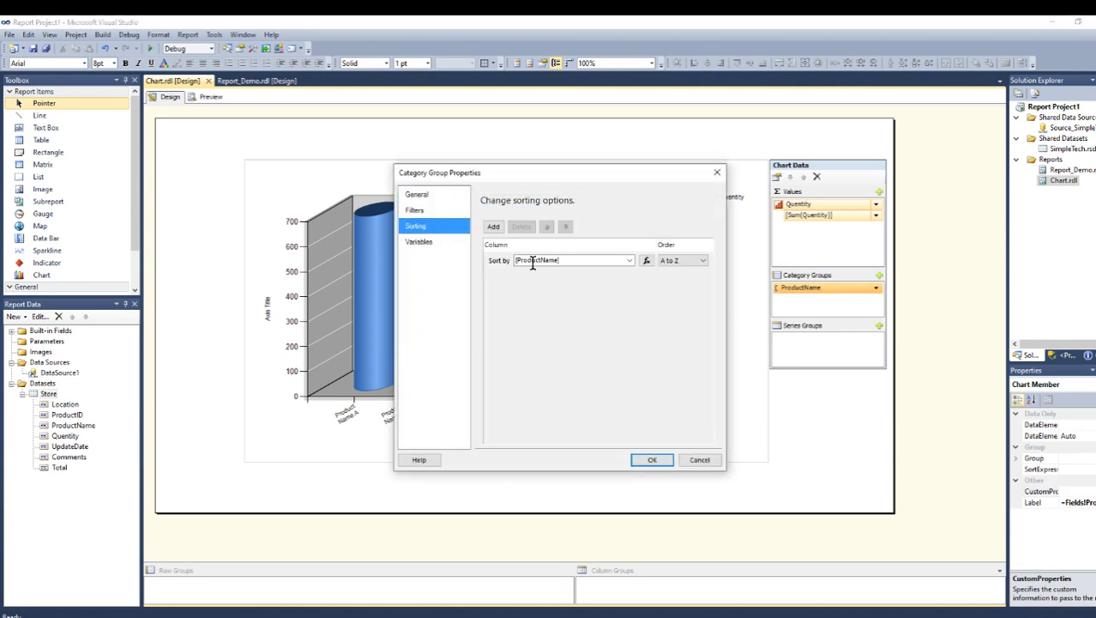
click(688, 261)
click(671, 279)
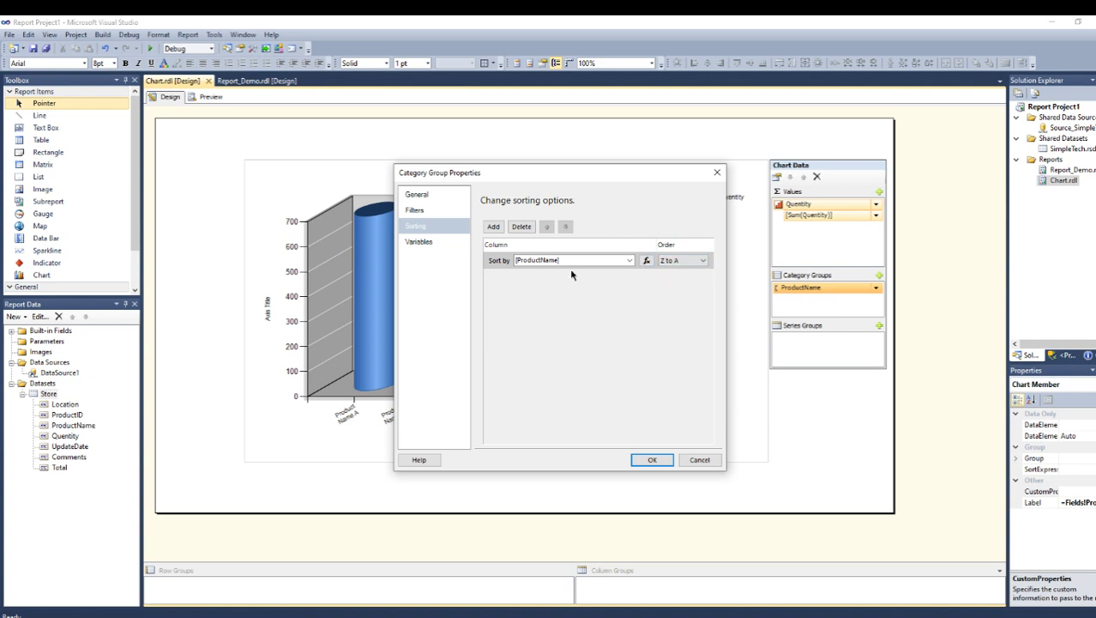
click(651, 460)
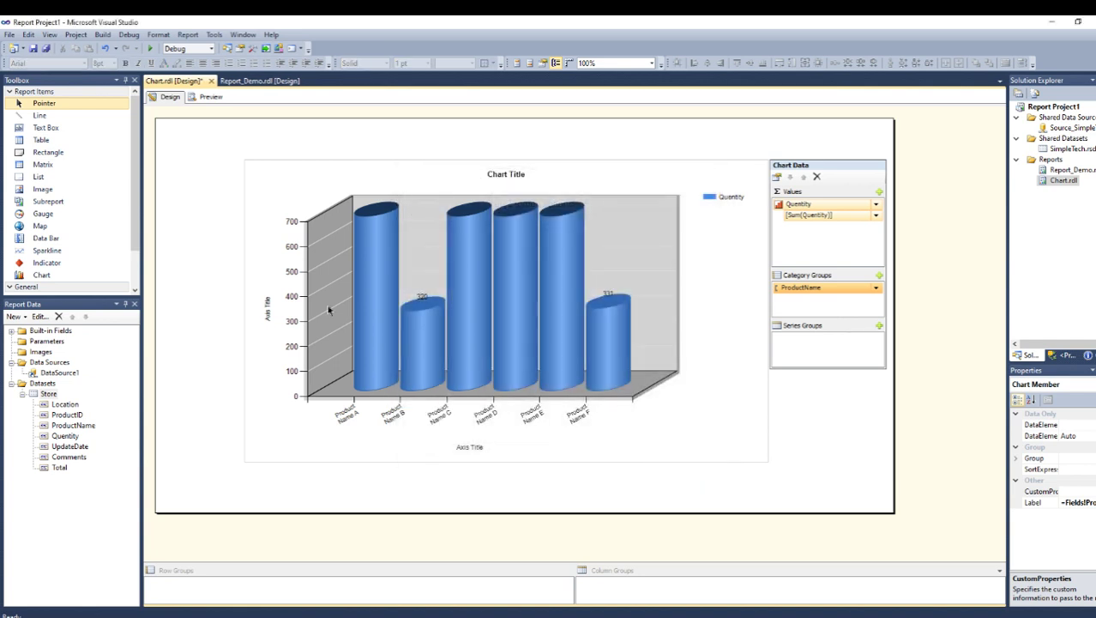
click(209, 96)
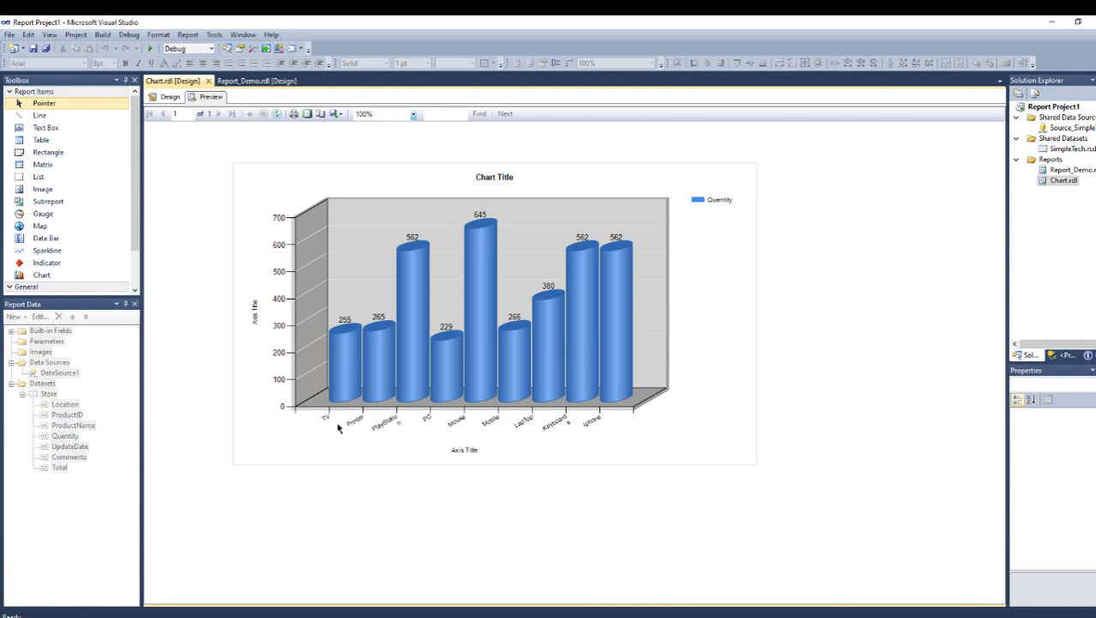
click(168, 96)
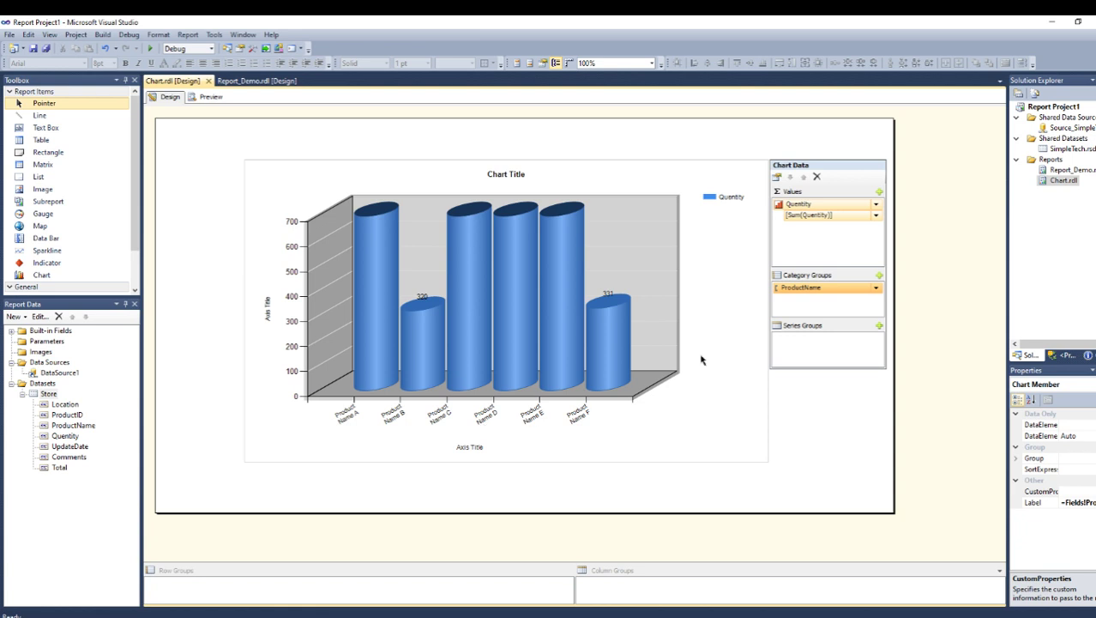
Filter the ProductName category group to equal 'Mobil', then preview the result
right_click(862, 291)
click(892, 328)
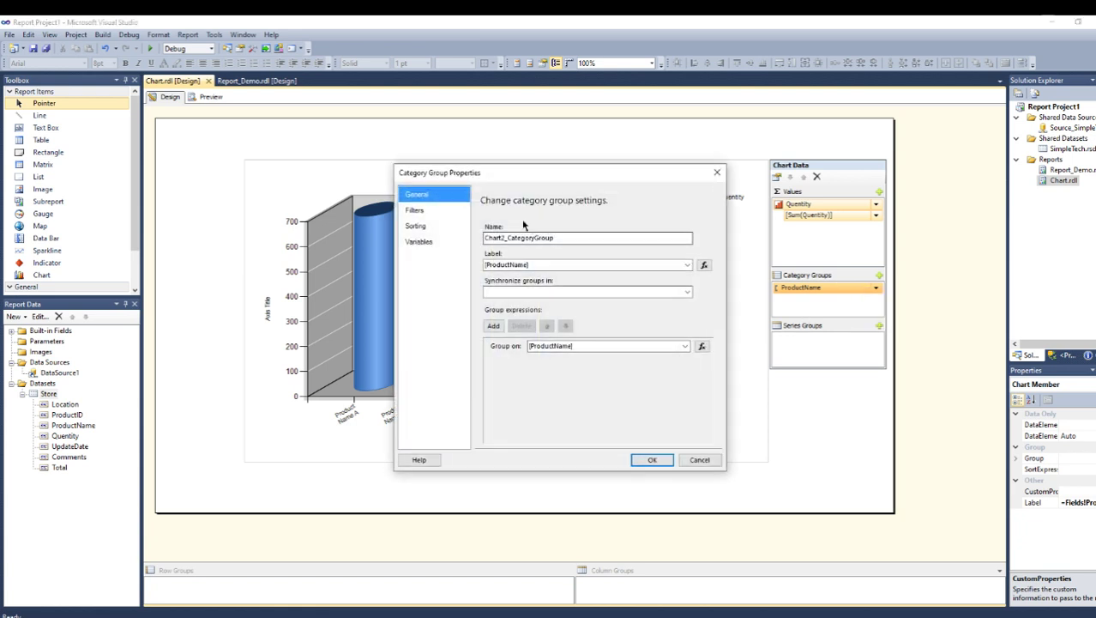
click(421, 211)
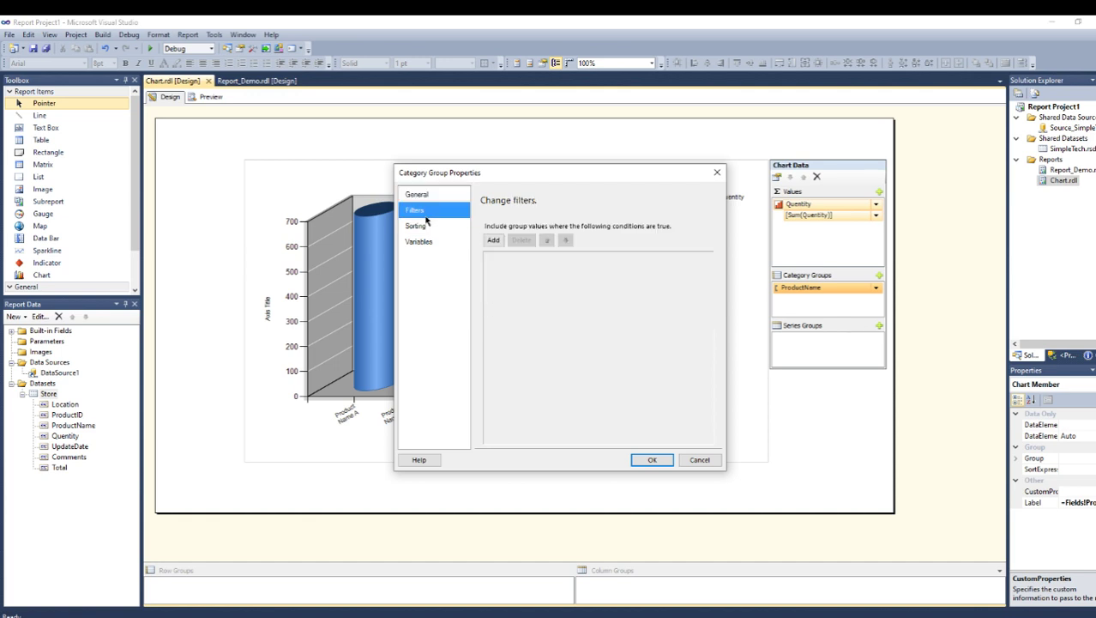
click(493, 240)
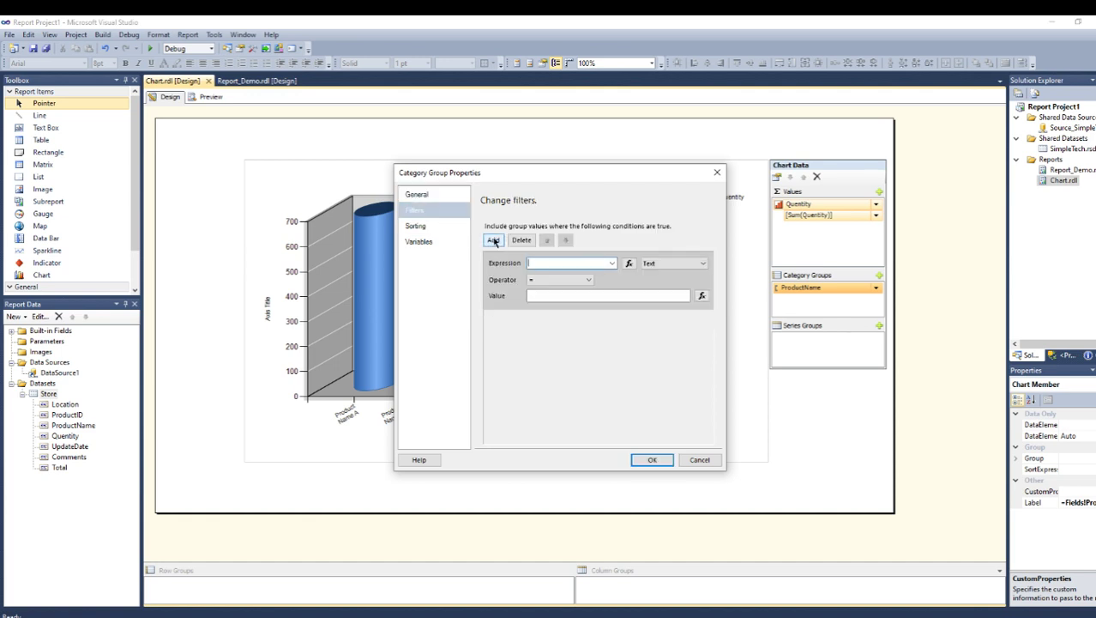
click(613, 264)
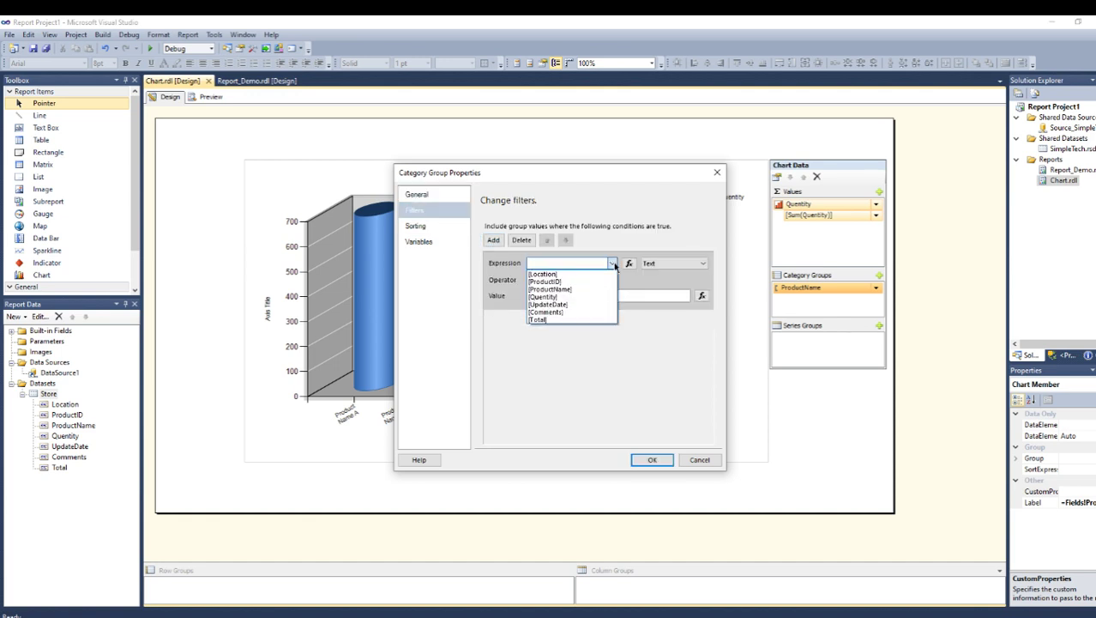
click(562, 289)
click(579, 294)
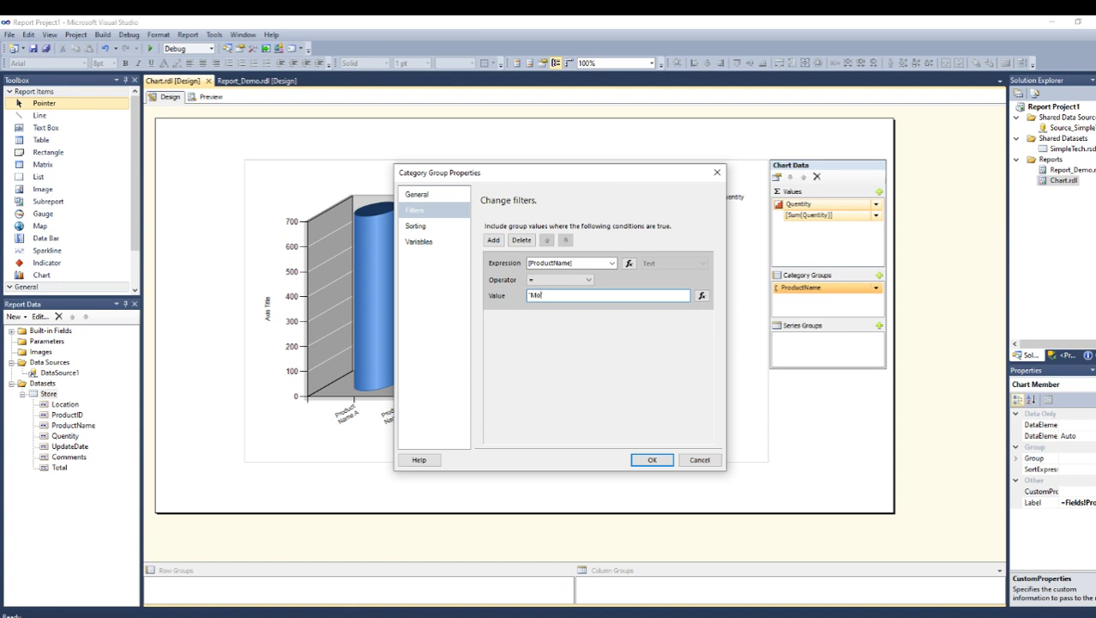
text('Mobil')
click(651, 461)
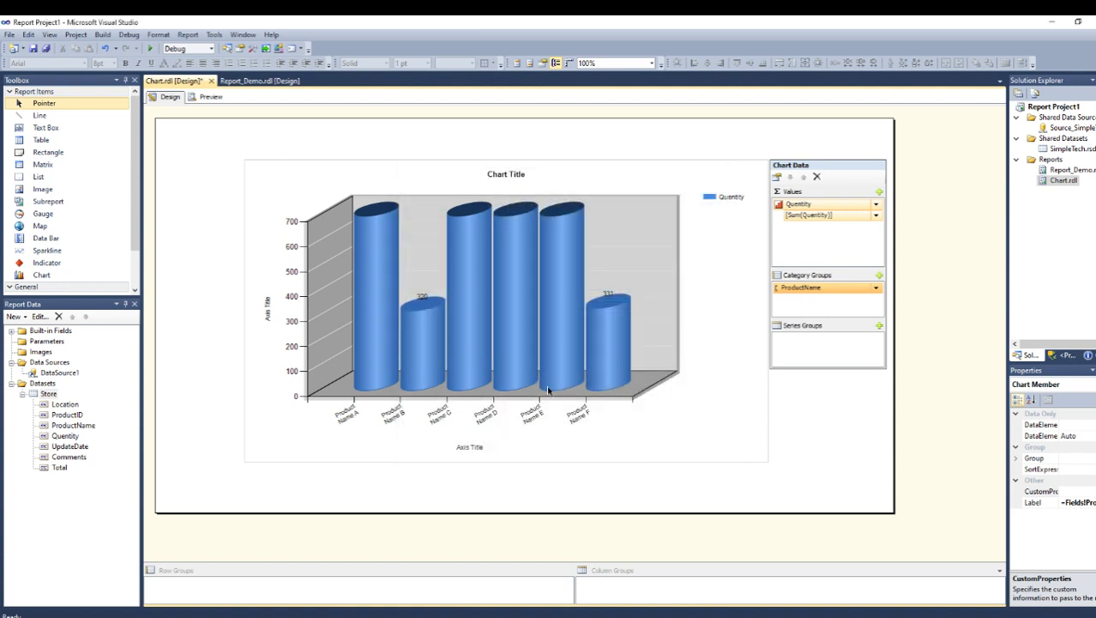
click(208, 97)
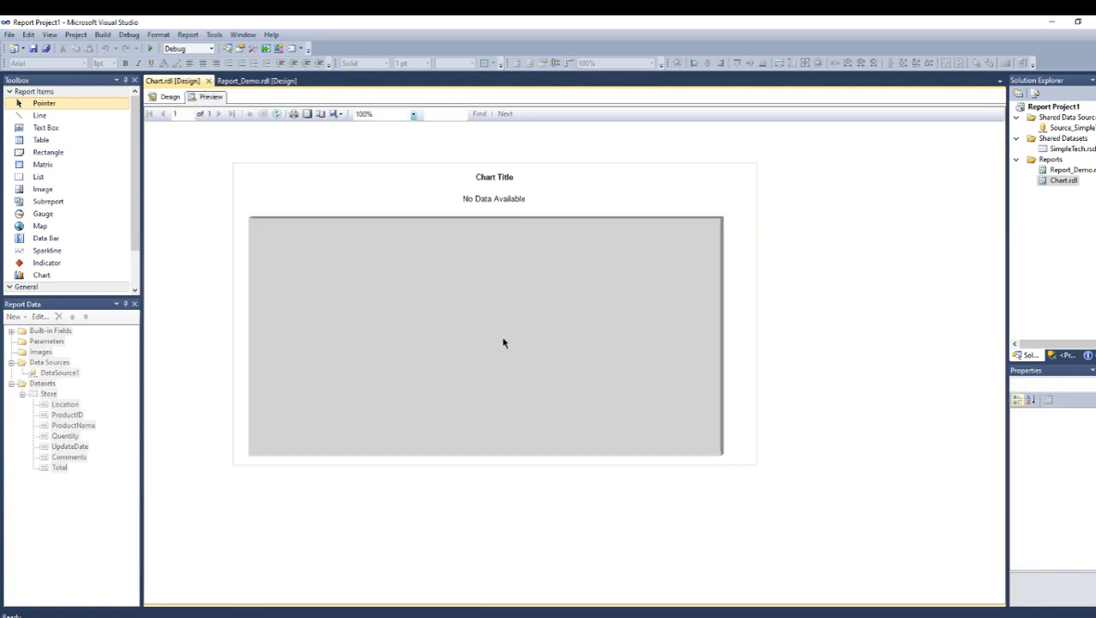
click(152, 98)
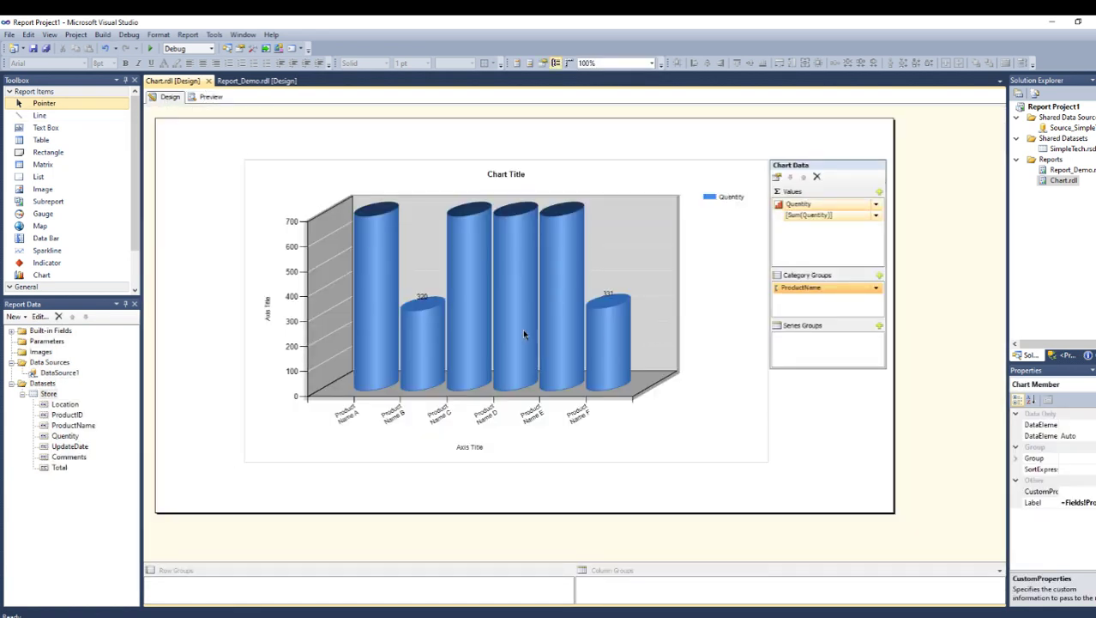
Change the ProductName group's filter value to the expression ="Mobil"
right_click(841, 288)
click(876, 330)
click(414, 210)
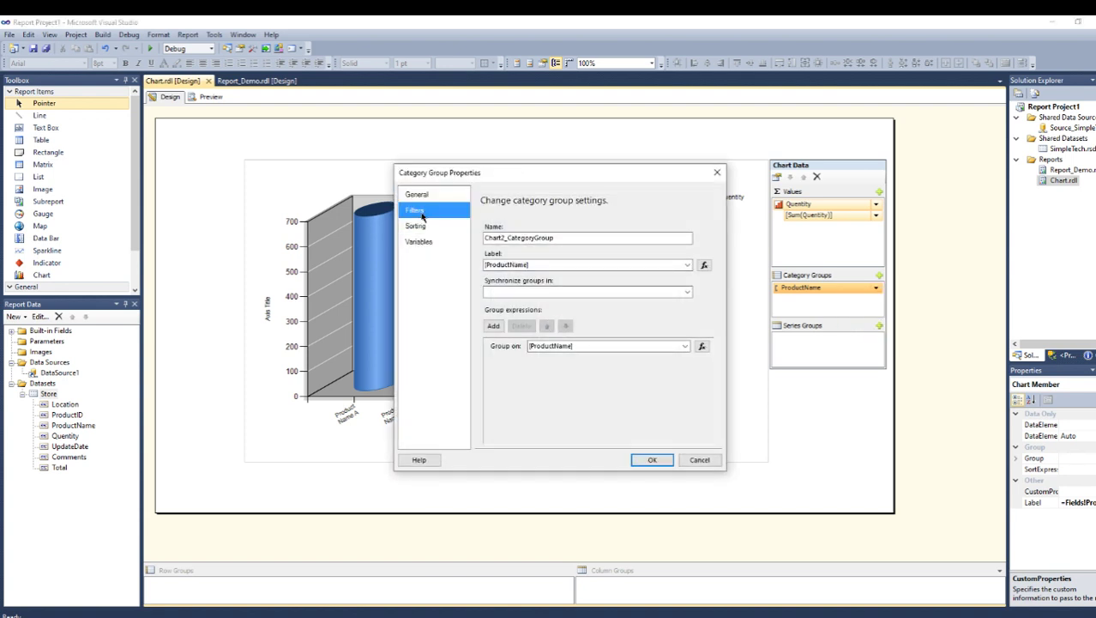
click(702, 295)
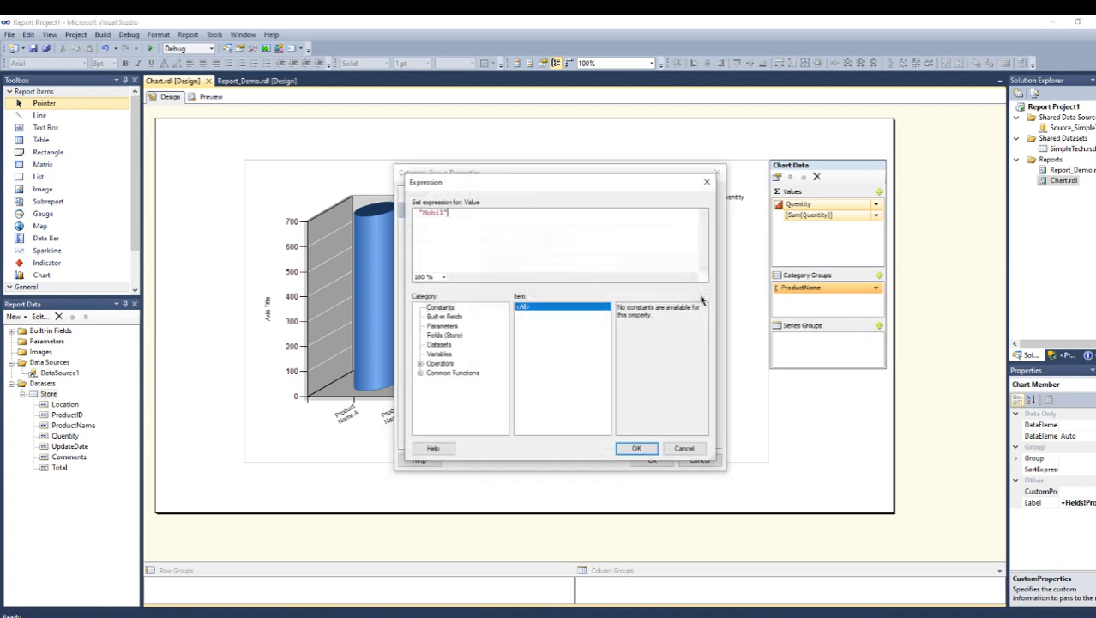
click(419, 212)
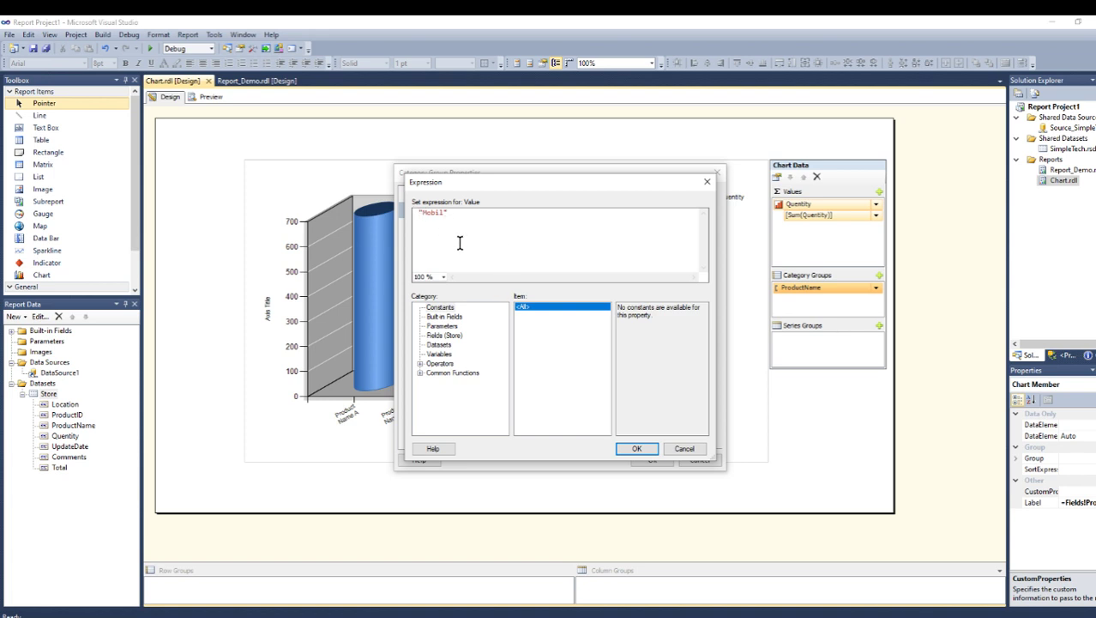
text(=)
click(636, 448)
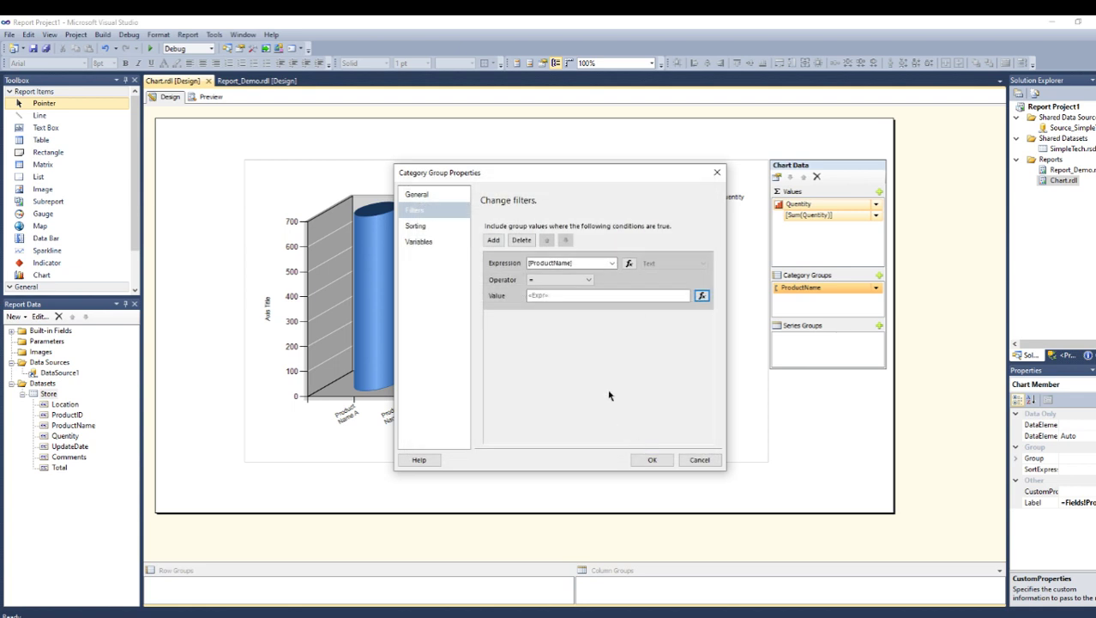
Apply the filter and preview the report, which still shows No Data Available
click(652, 459)
click(207, 97)
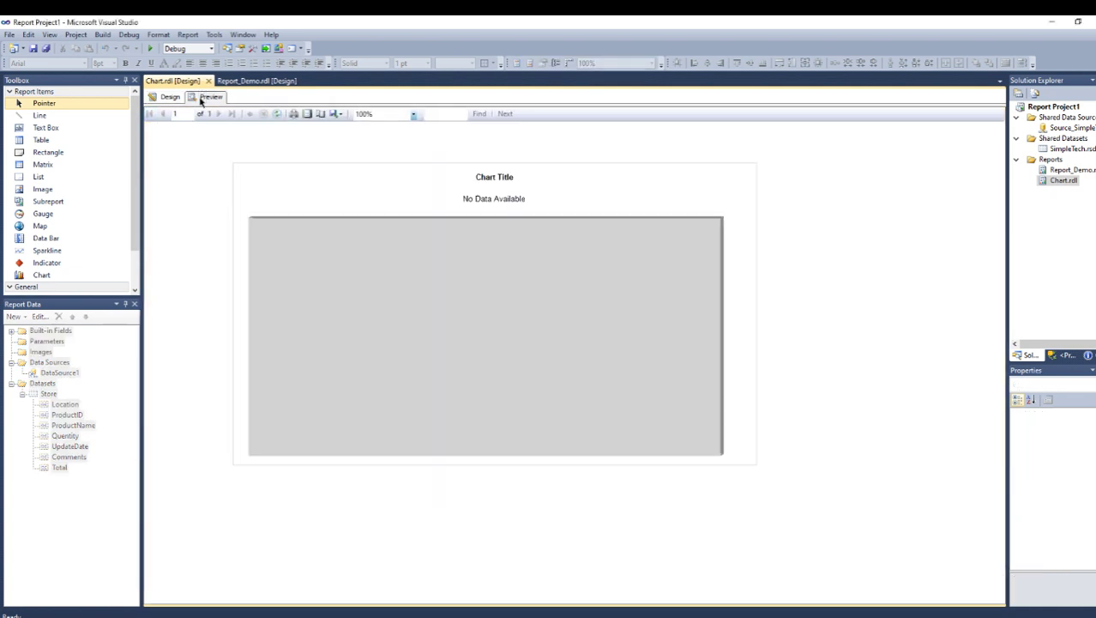
click(168, 97)
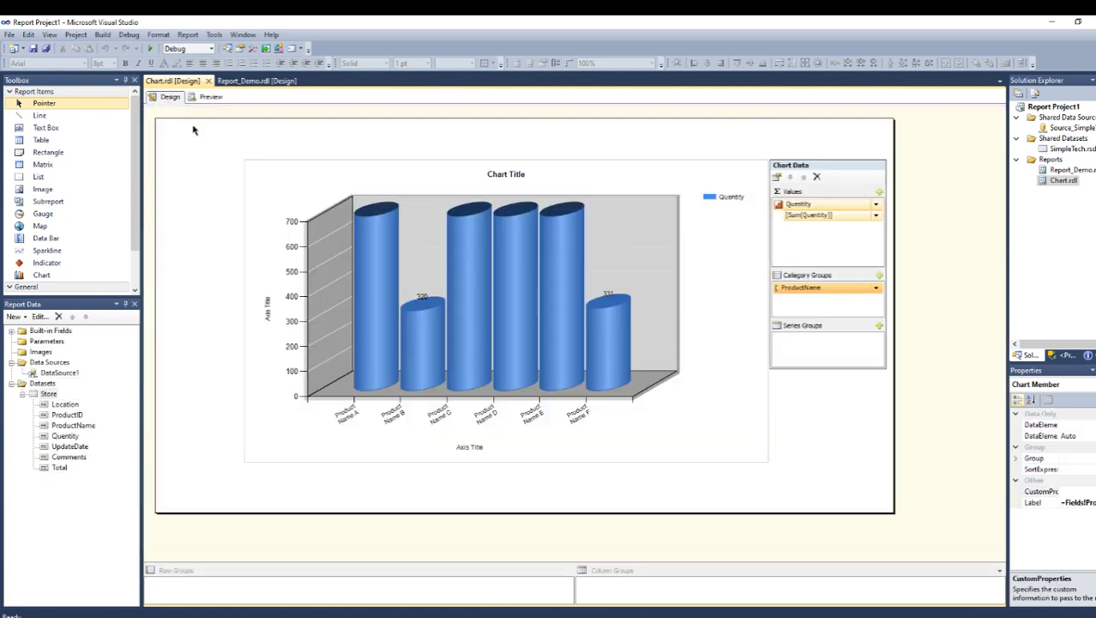
Review the ProductName group's filter operator and "Mobil" value, discarding the expression edit
right_click(856, 295)
click(889, 327)
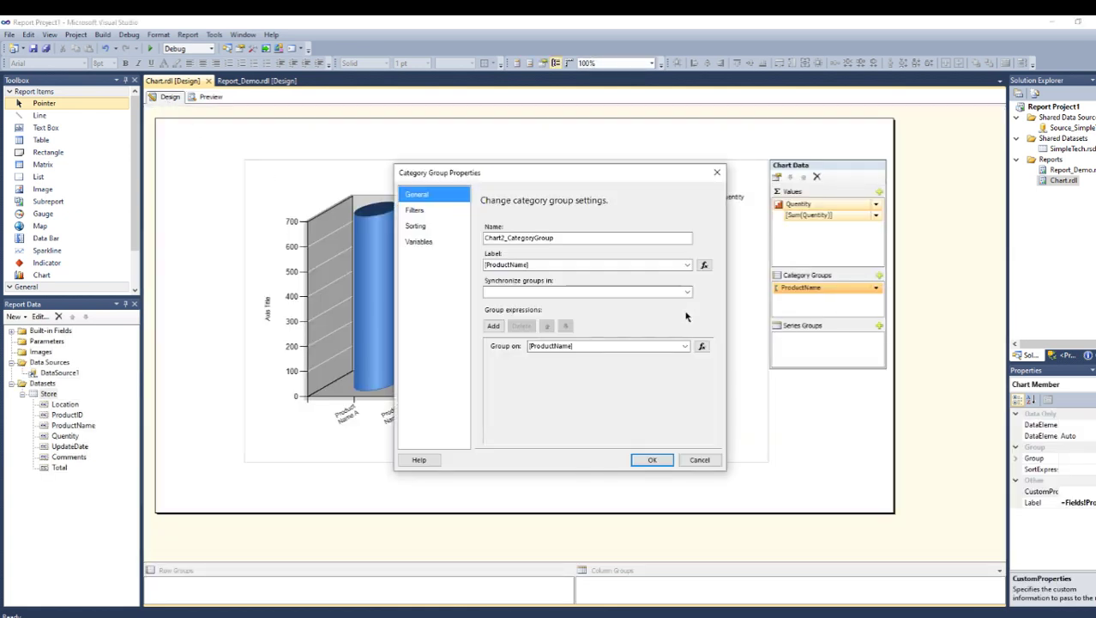
click(414, 211)
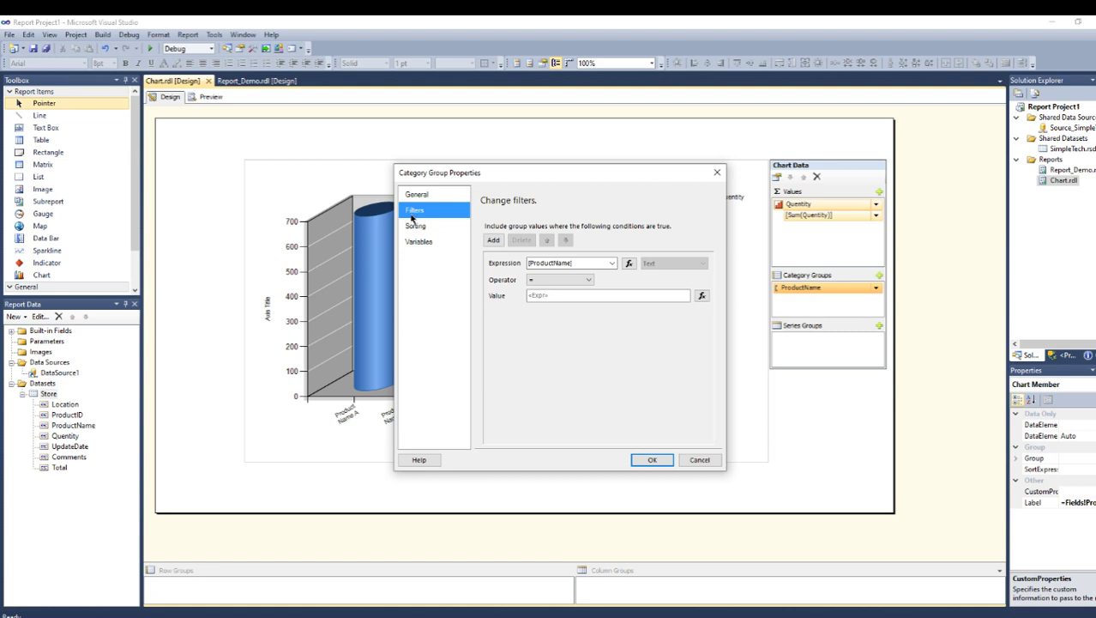
click(558, 280)
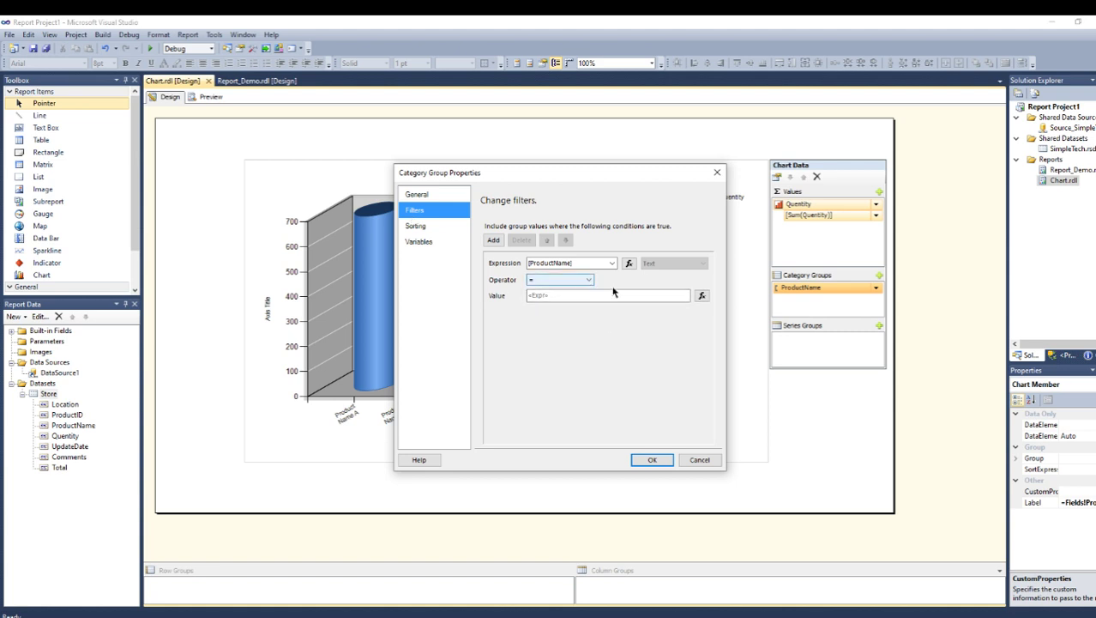
click(614, 294)
text(Mobil)
click(701, 296)
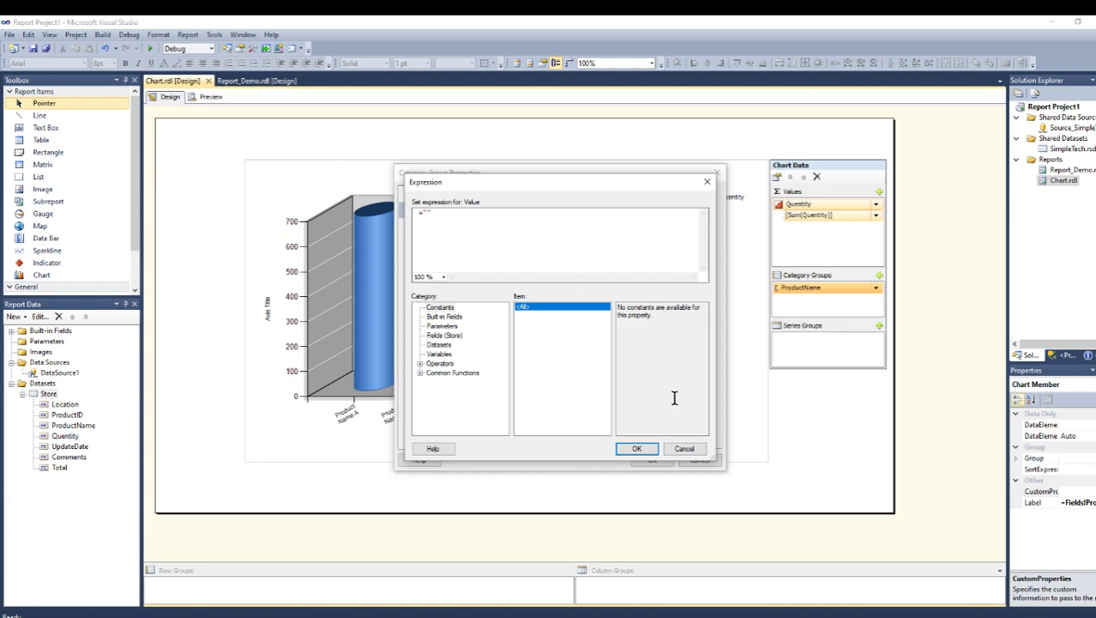
click(684, 448)
Delete the filter condition and the ProductName Z to A sort rule
click(520, 240)
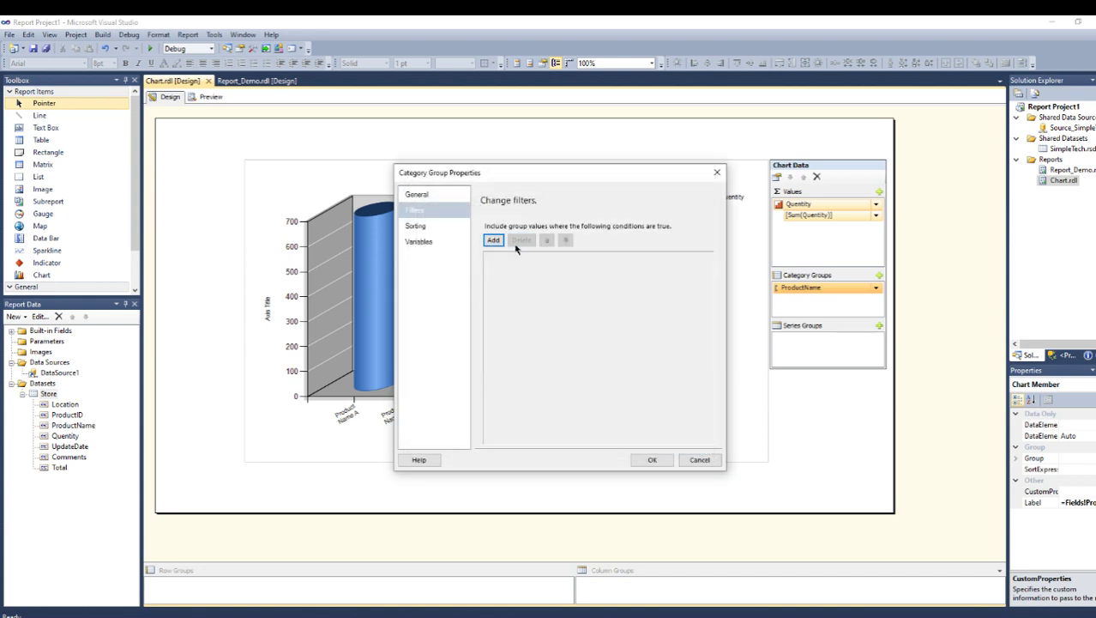
click(420, 227)
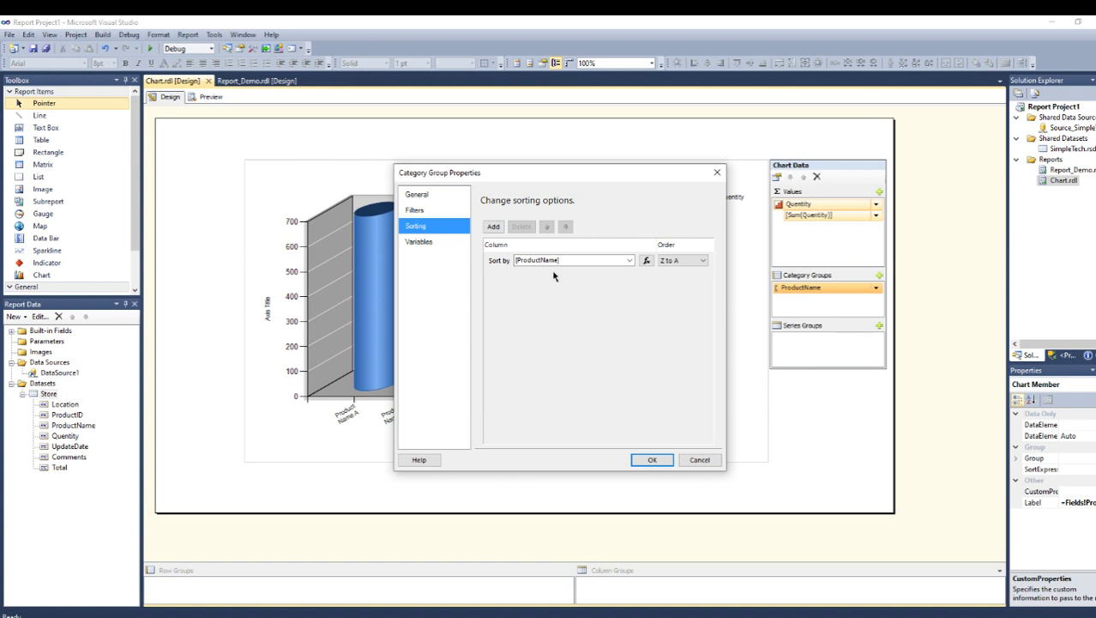
click(515, 260)
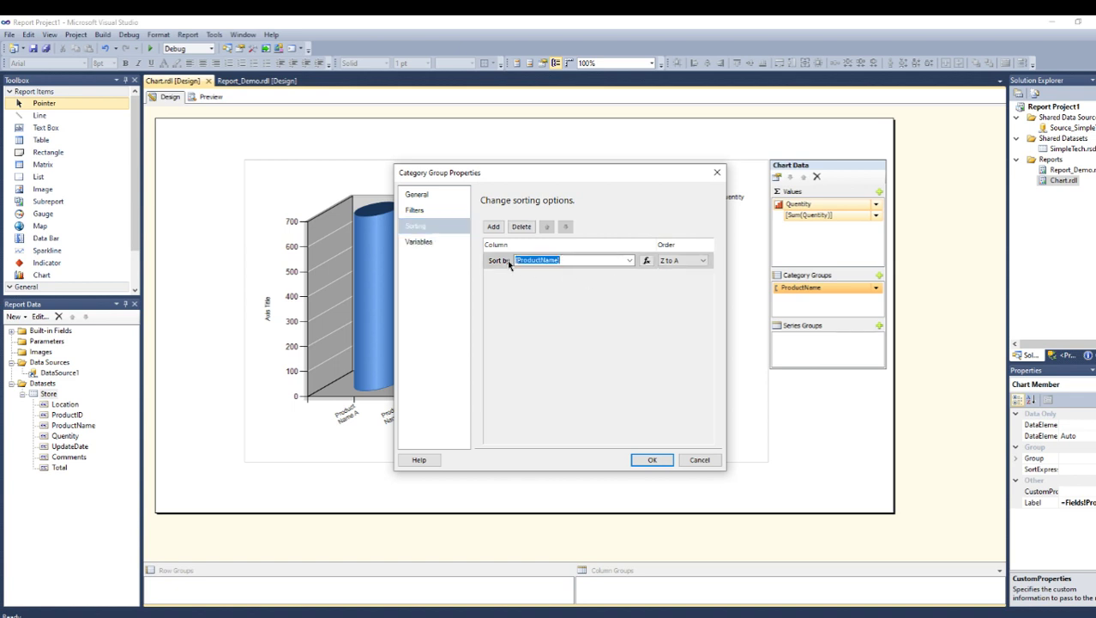
click(521, 226)
click(416, 211)
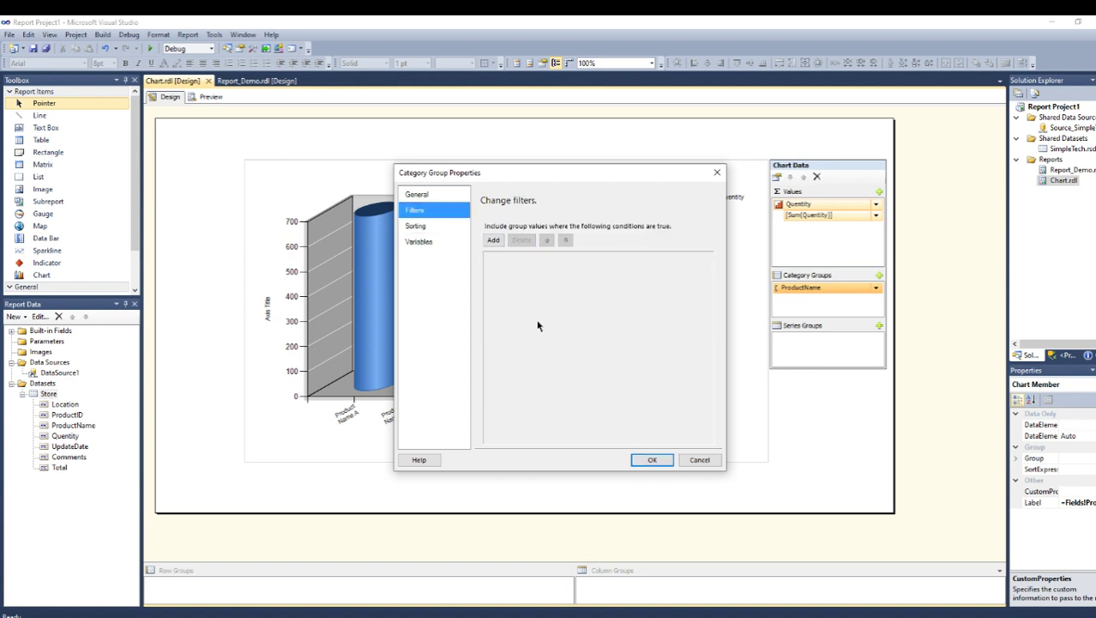
Add a filter on [ProductName] with the Like operator and value expression ="PC"
click(495, 240)
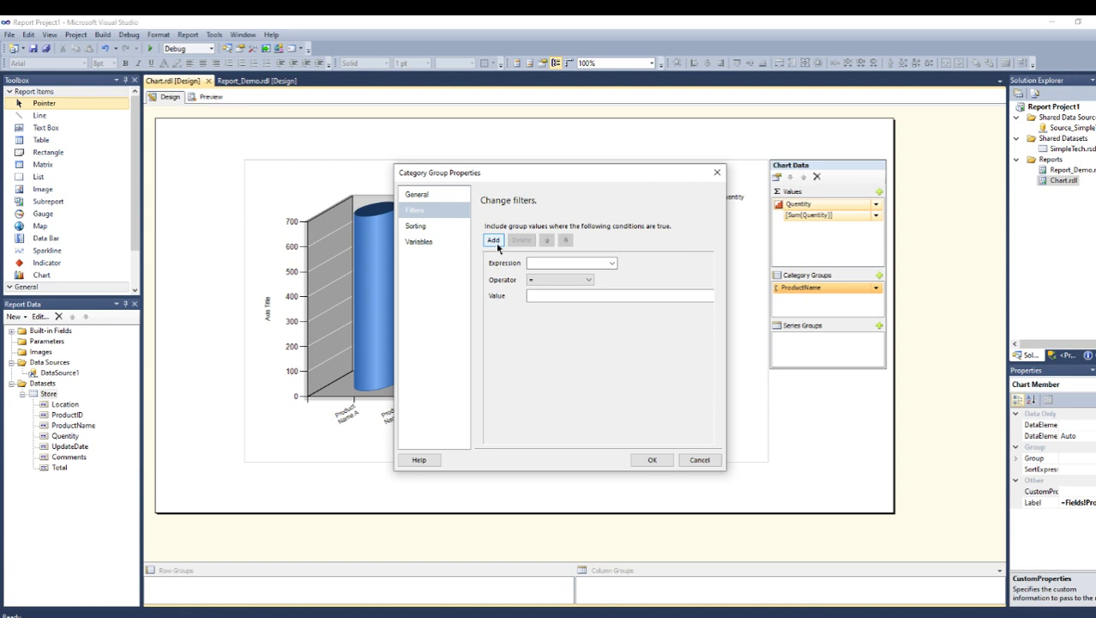
click(613, 265)
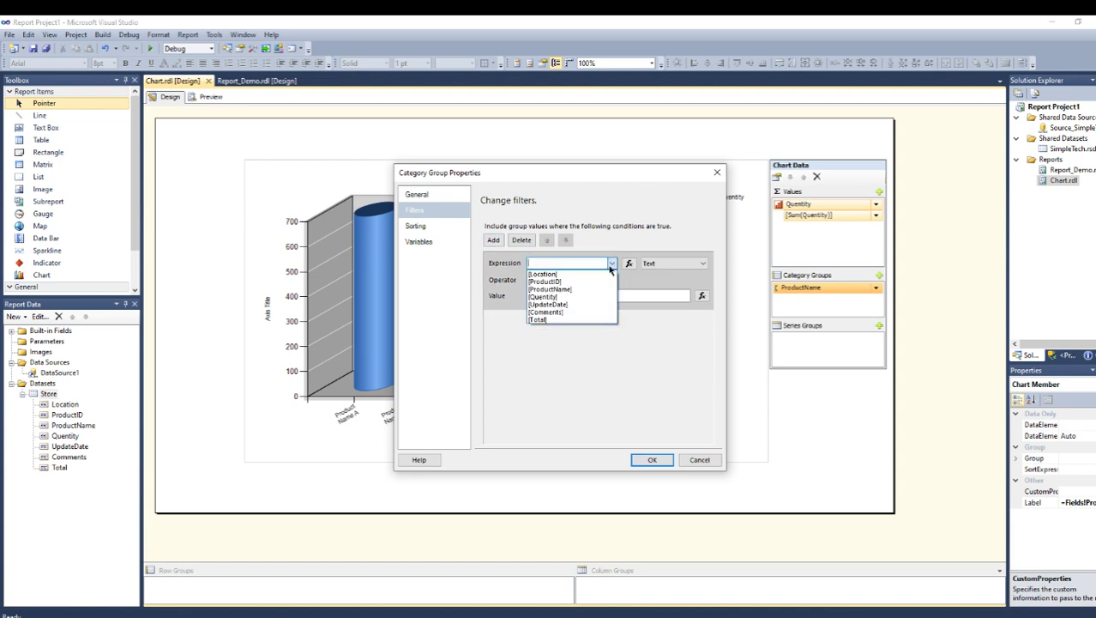
click(579, 290)
click(587, 281)
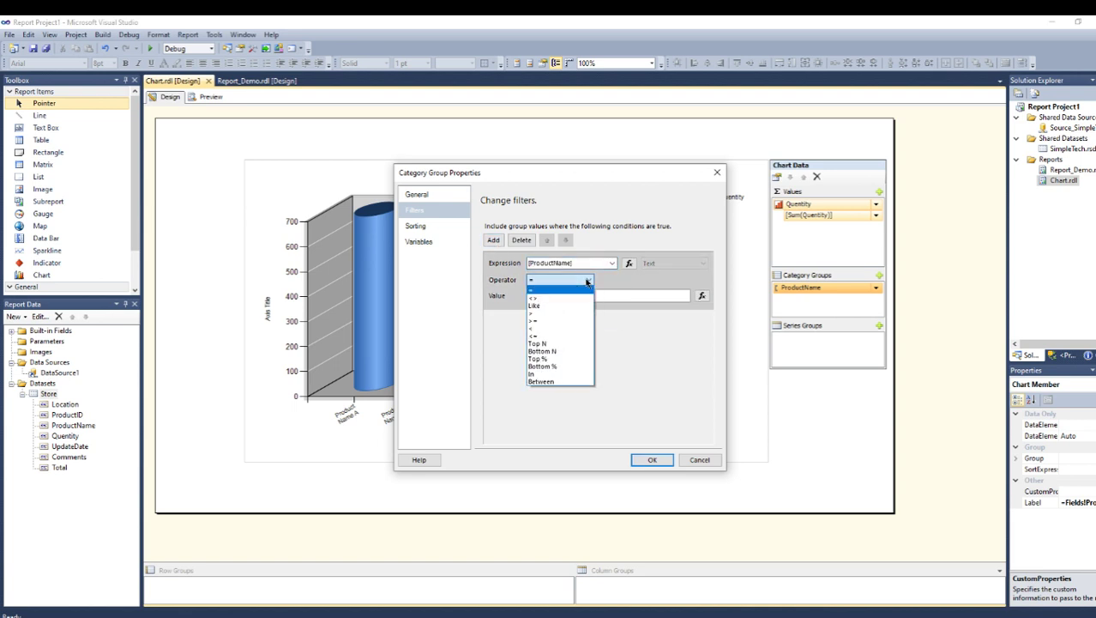
click(556, 307)
click(701, 296)
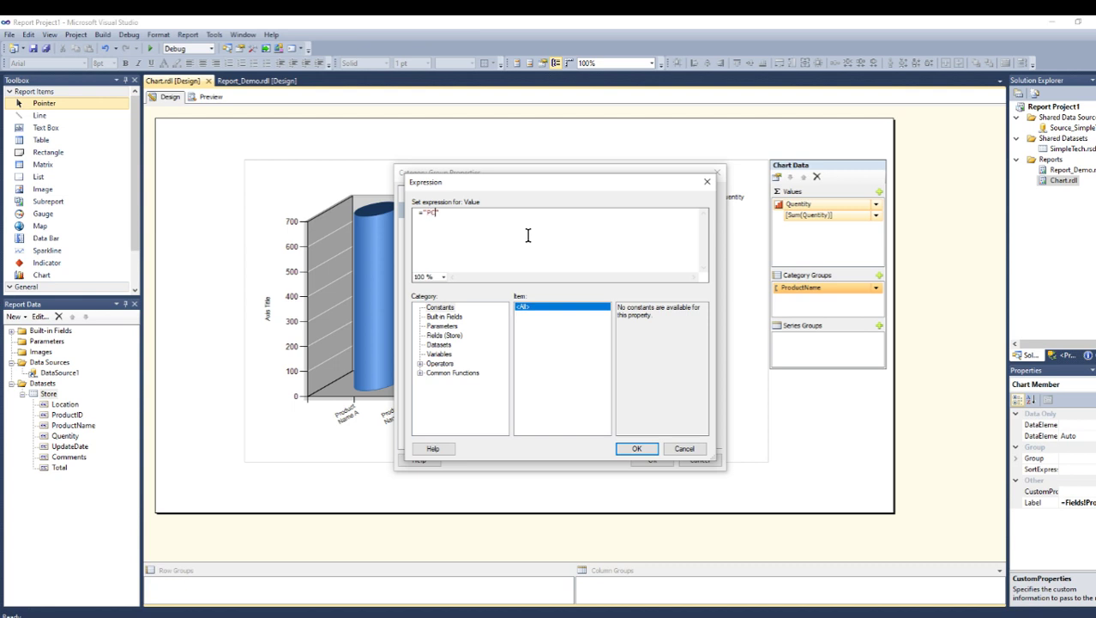
click(635, 448)
Apply the Like filter and check the result in the report preview
click(651, 459)
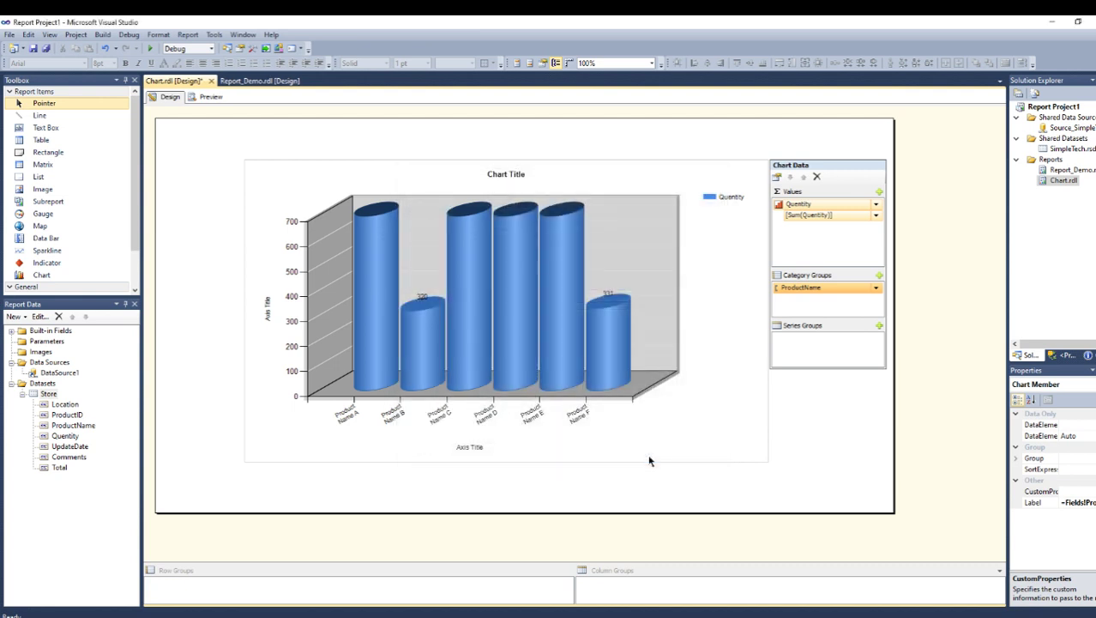
click(209, 96)
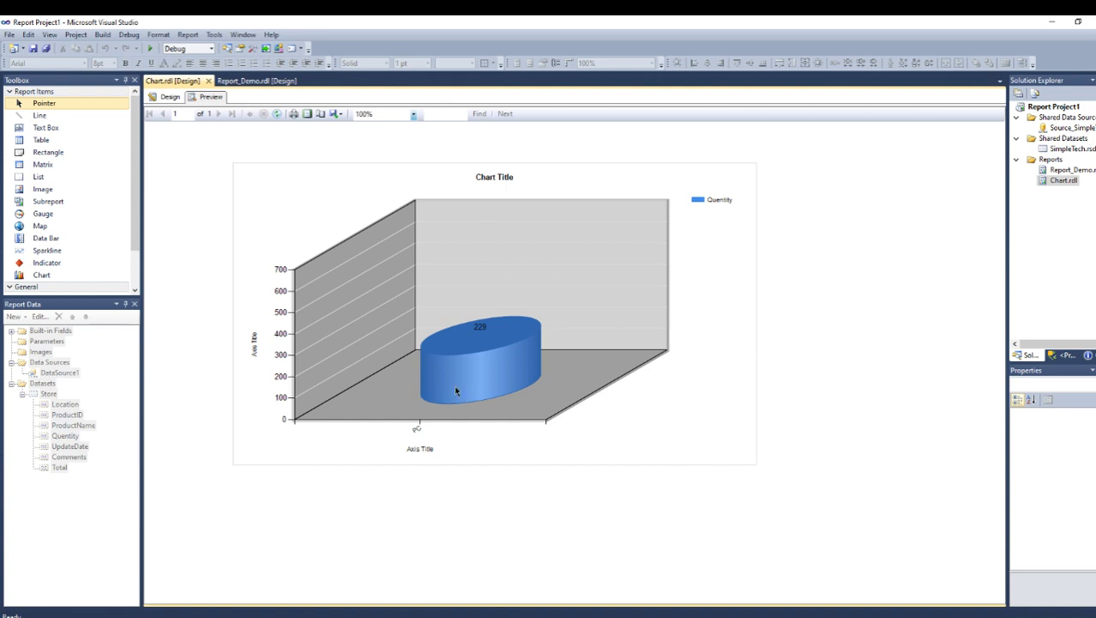
click(170, 98)
Remove the group's filter condition so all six product cylinders appear, and select the Quantity series
click(875, 289)
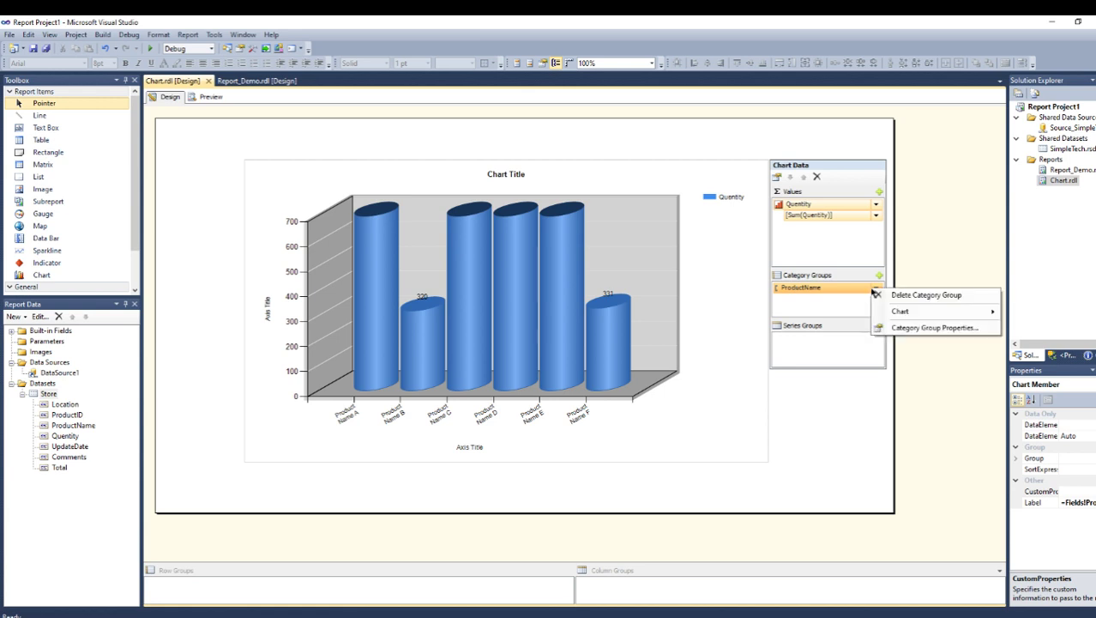
click(916, 328)
click(414, 210)
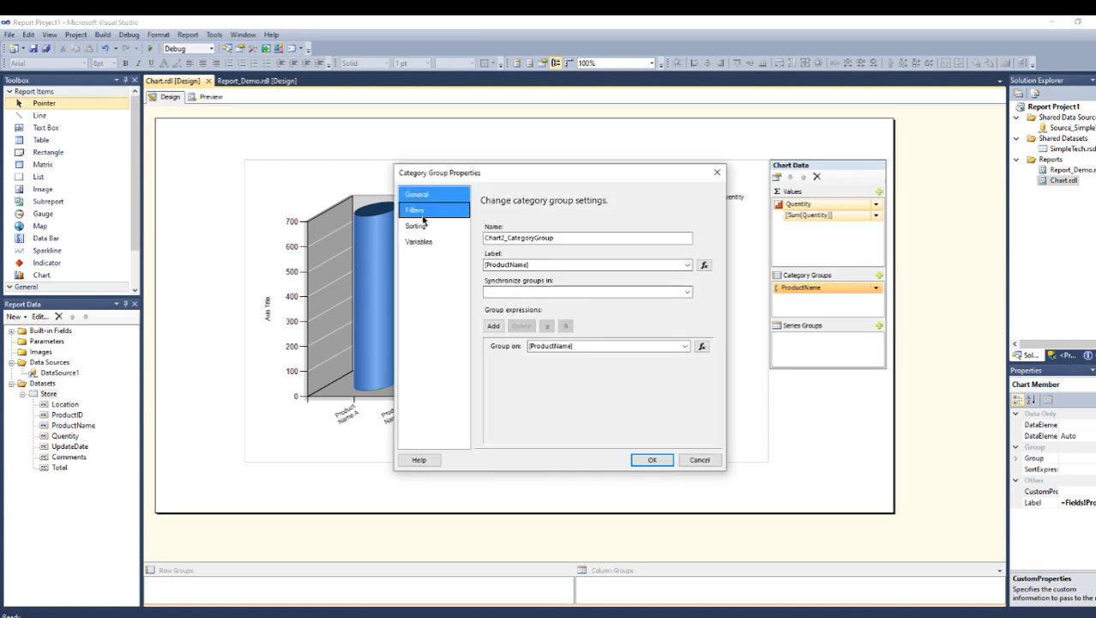
click(507, 275)
click(521, 240)
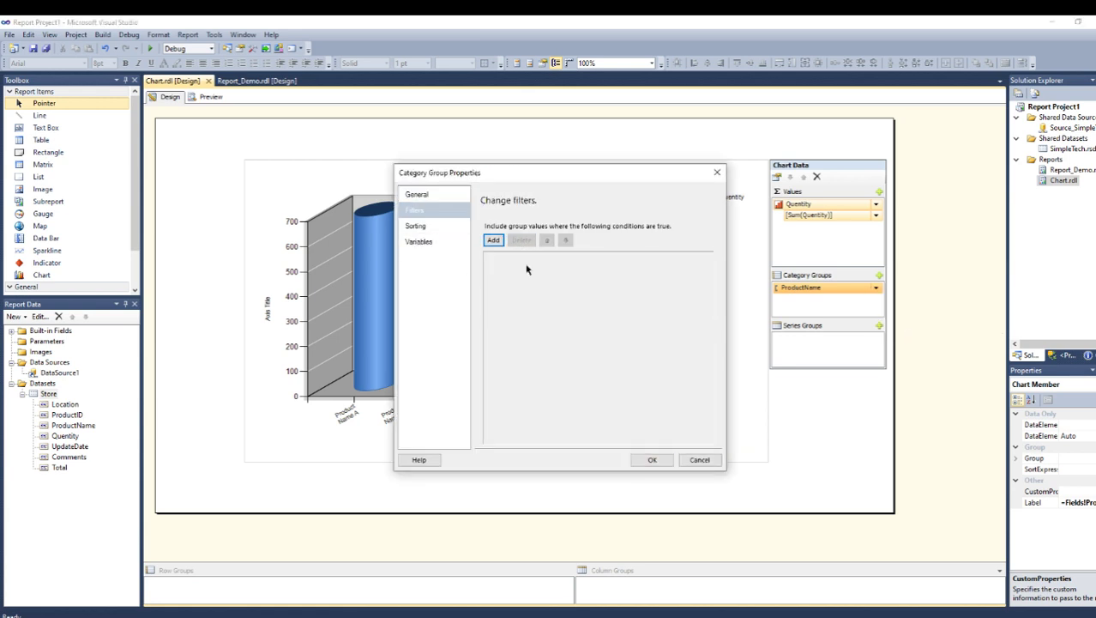
click(652, 459)
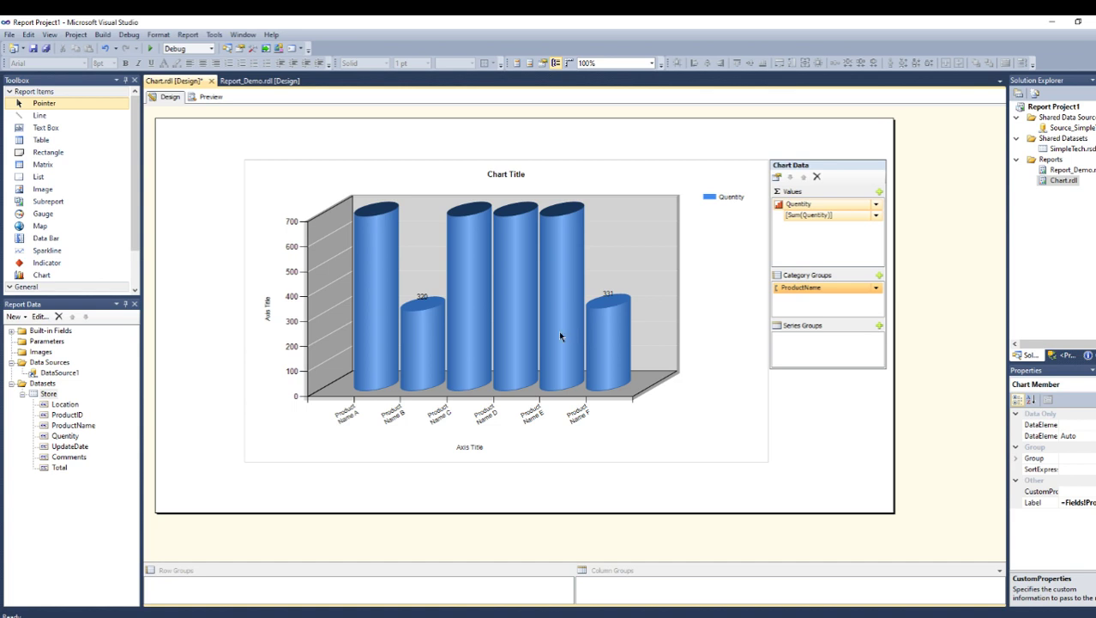
click(465, 276)
Bring up an expression for the Quantity series' fill colour in Series Properties
right_click(465, 276)
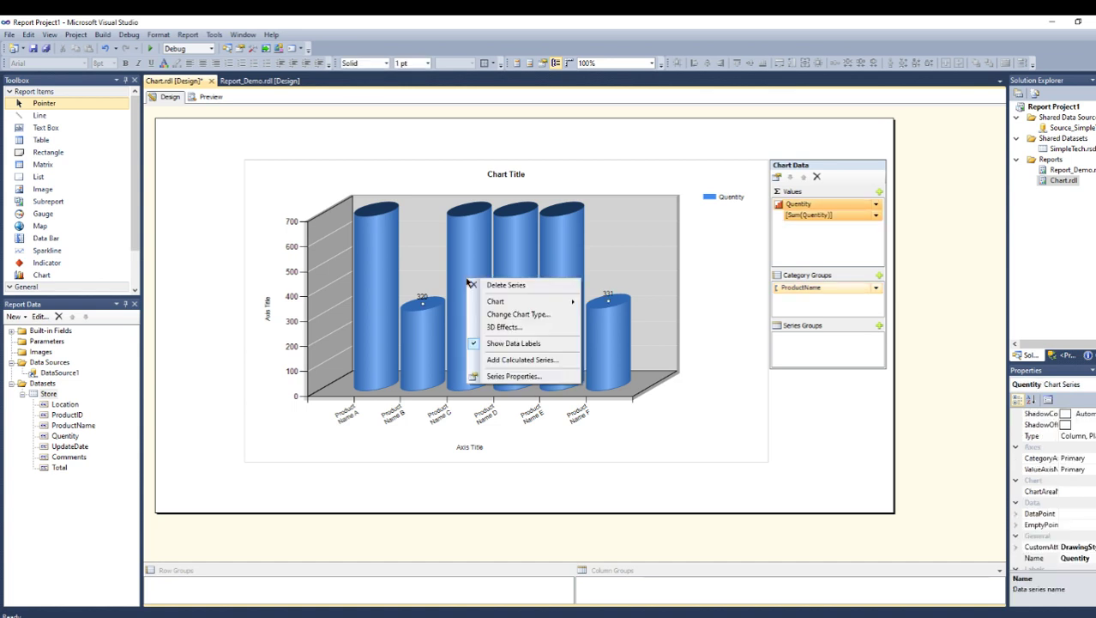
click(504, 378)
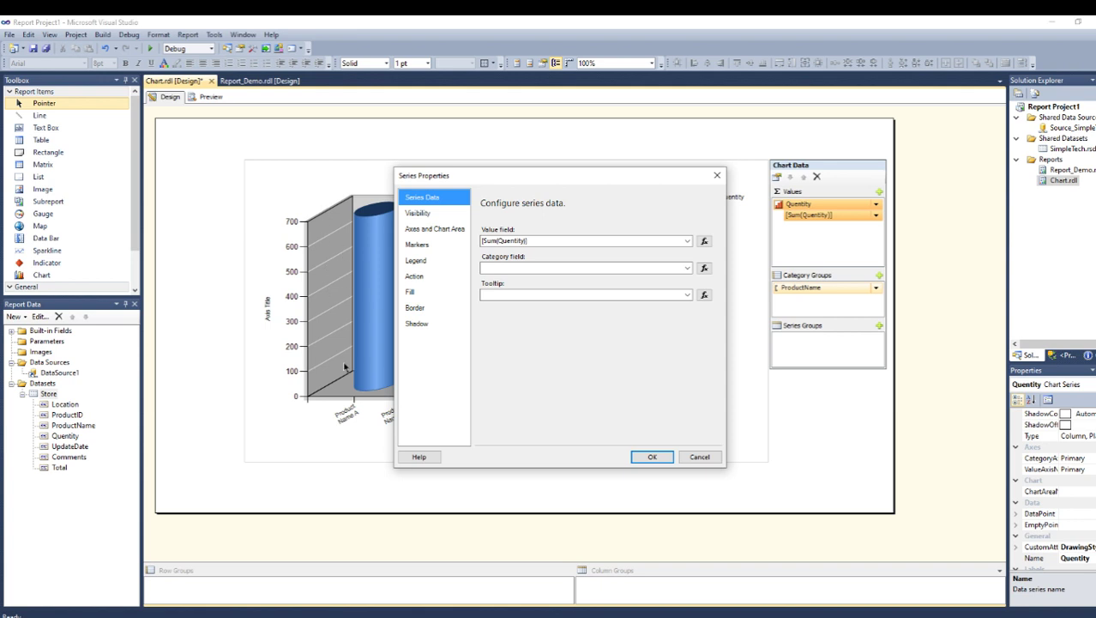
click(407, 294)
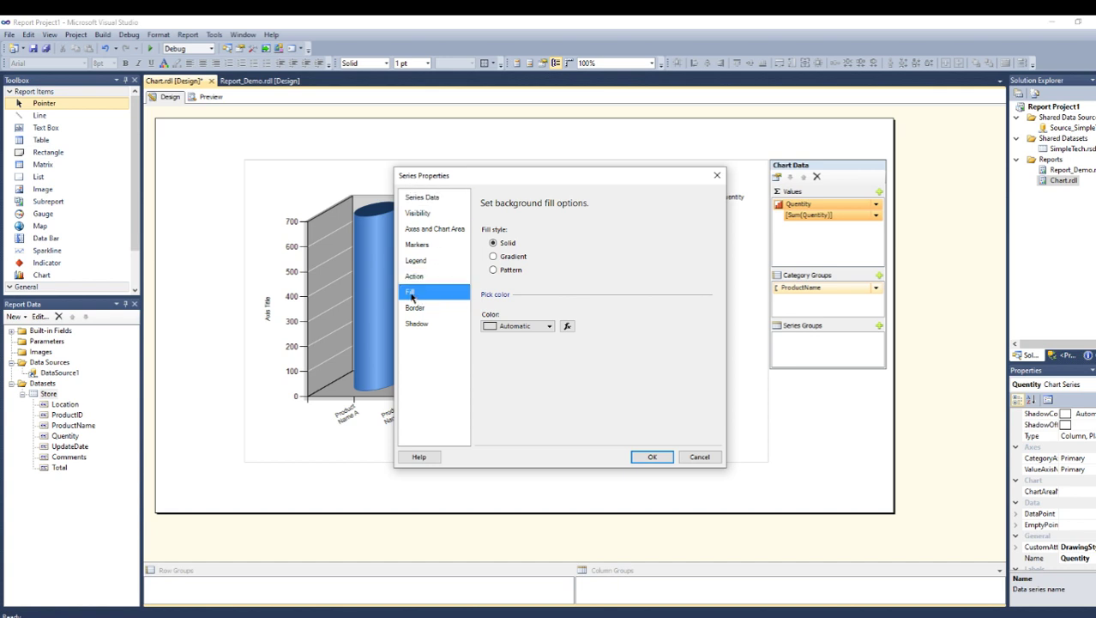
click(568, 327)
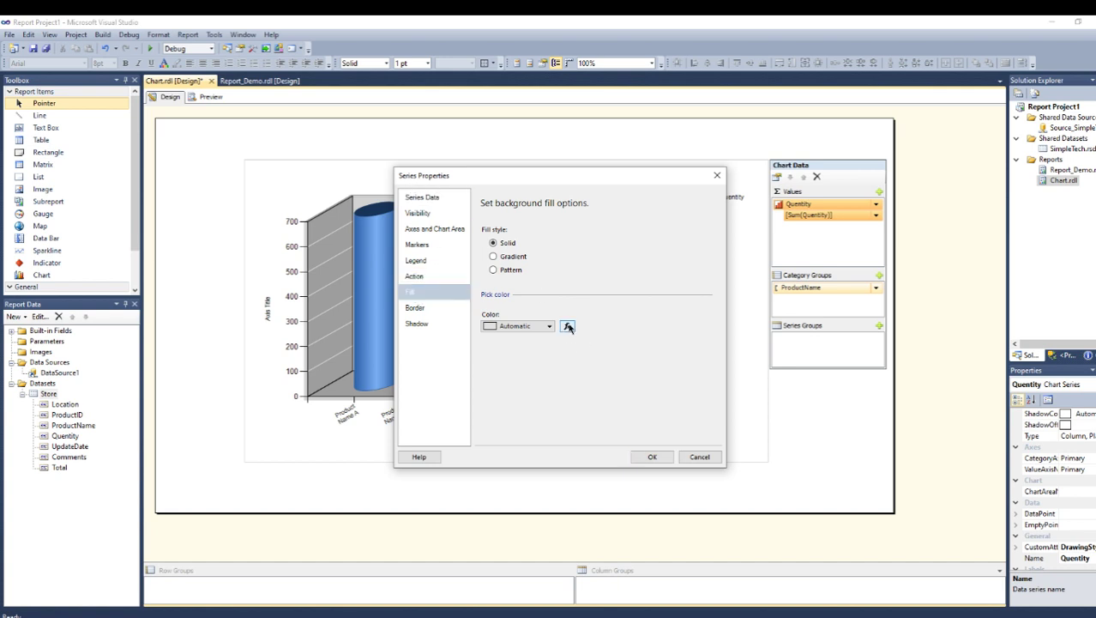
Replace Automatic with the condition IIF(Fields!Quantity.Value < 500, in the colour expression
drag(480, 216, 406, 211)
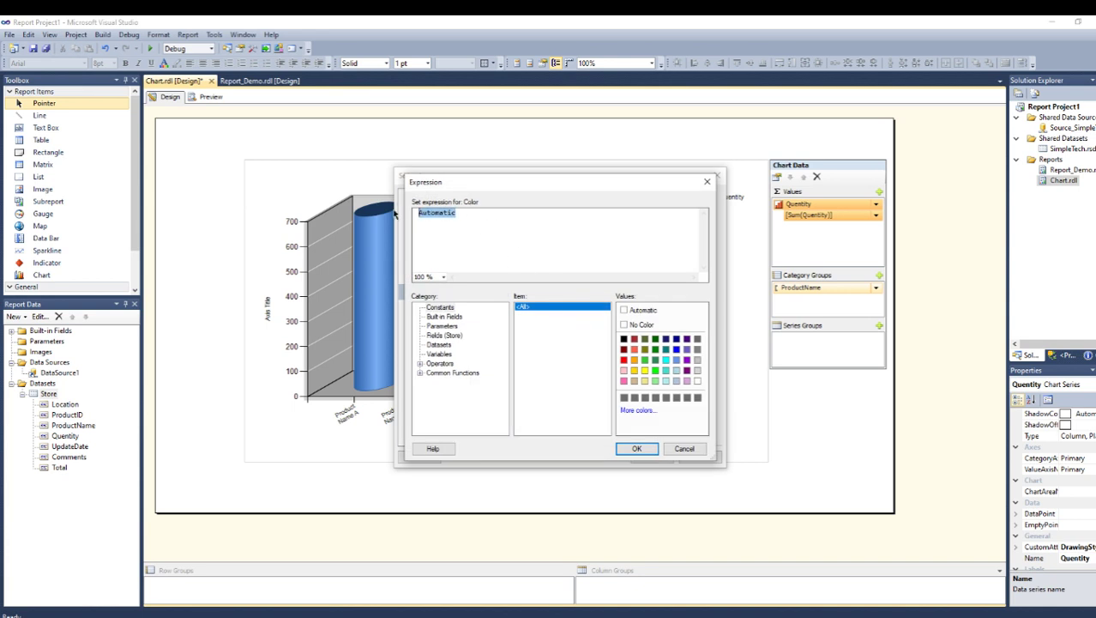
text(IIF()
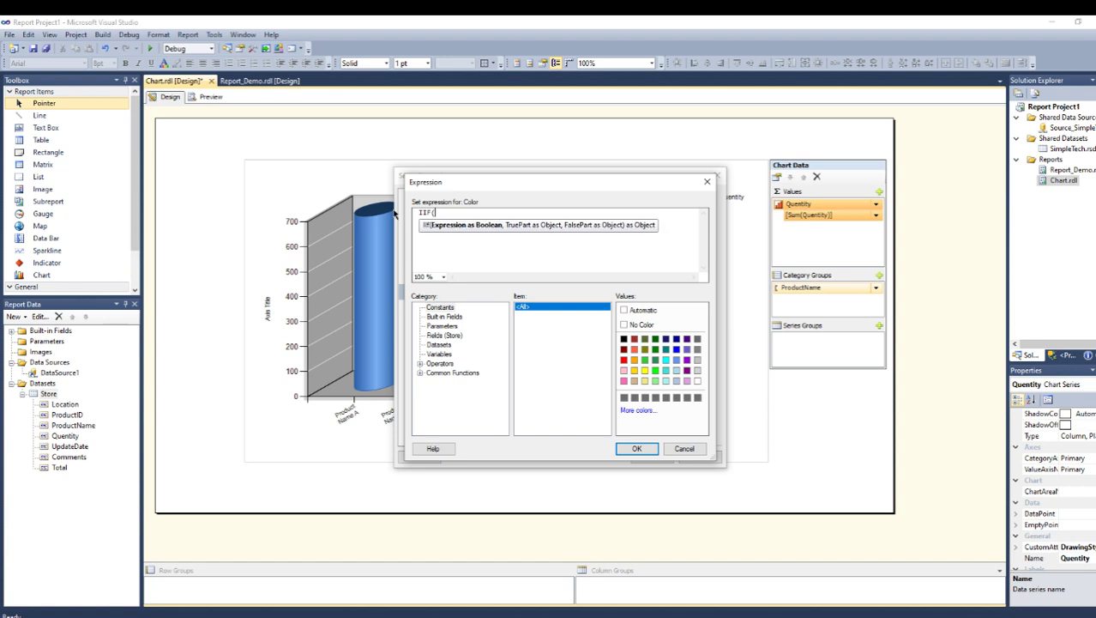
click(453, 337)
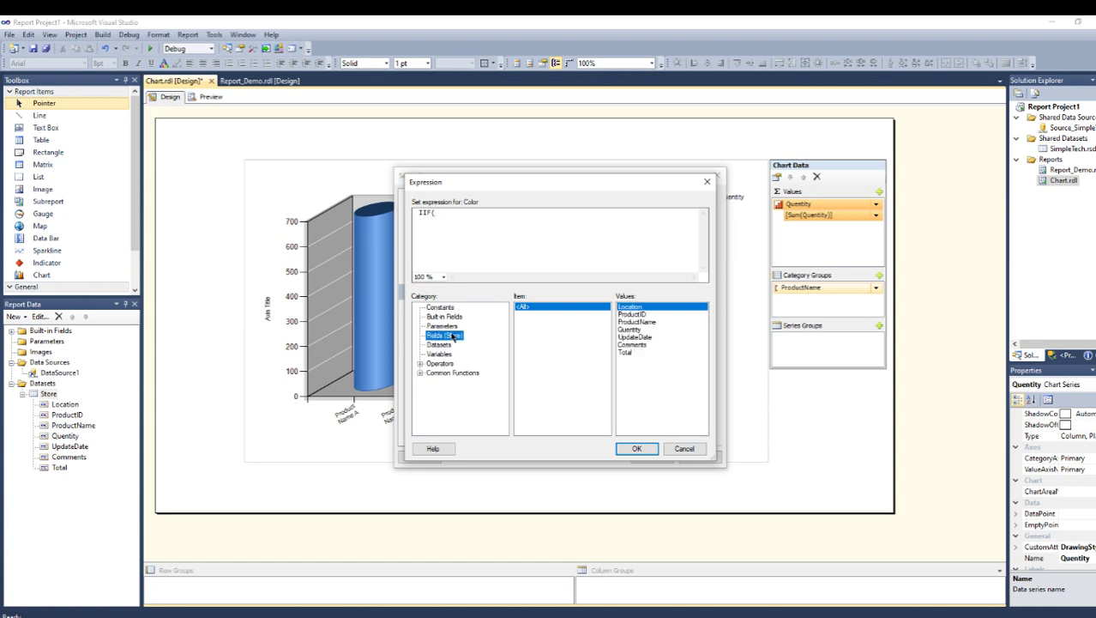
click(635, 330)
double_click(635, 330)
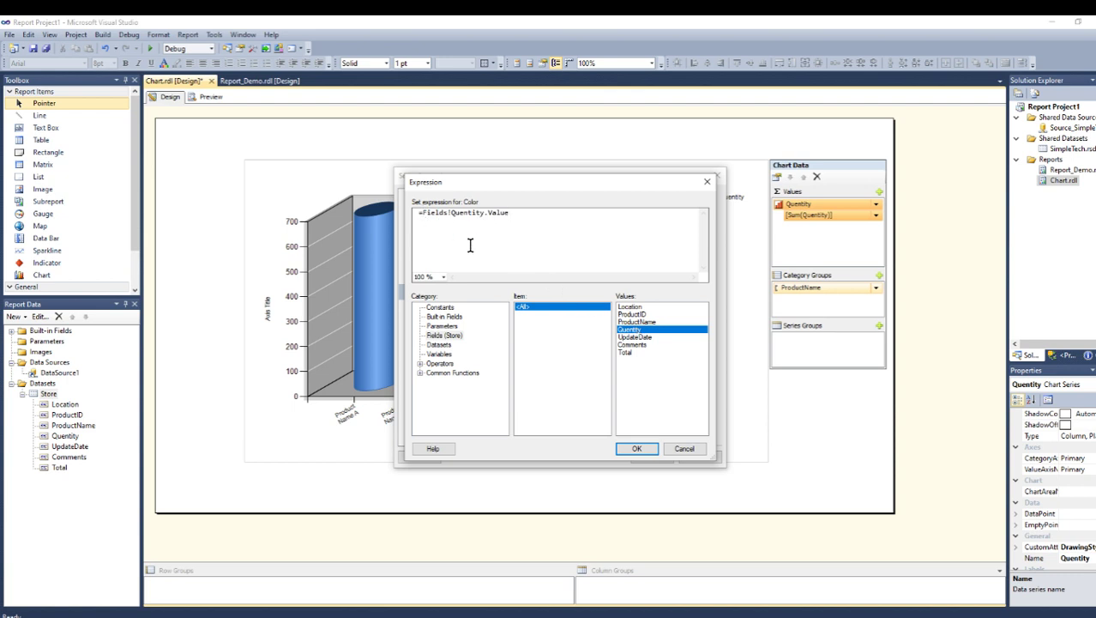
text(IIF()
key(Left)
key(Left)
key(Left)
key(Delete)
text(I)
click(540, 212)
text(< 50)
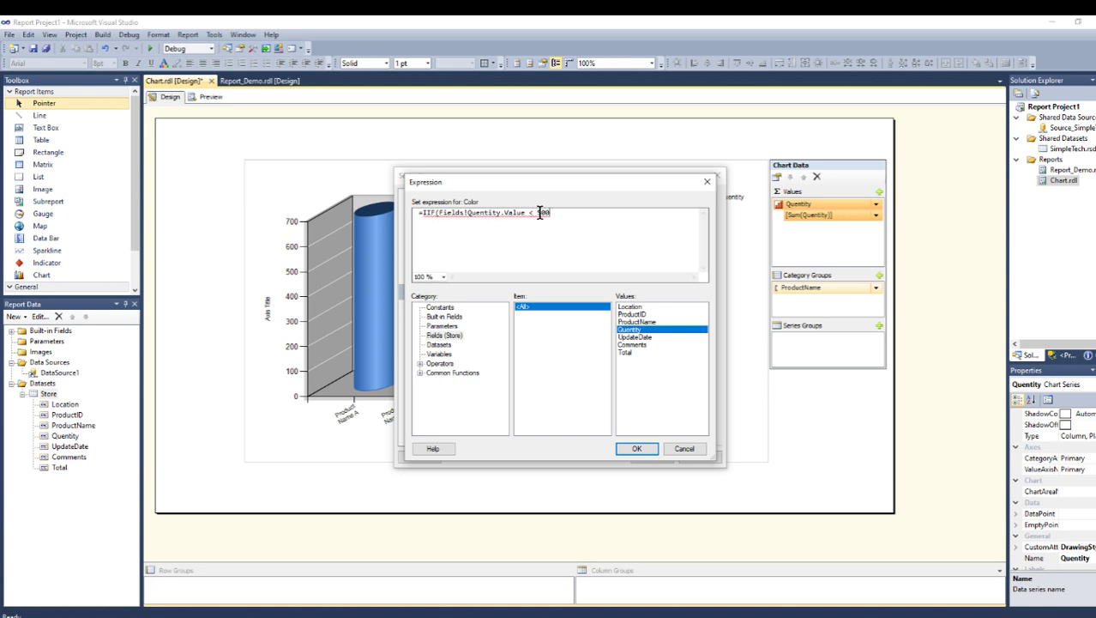
text(0,)
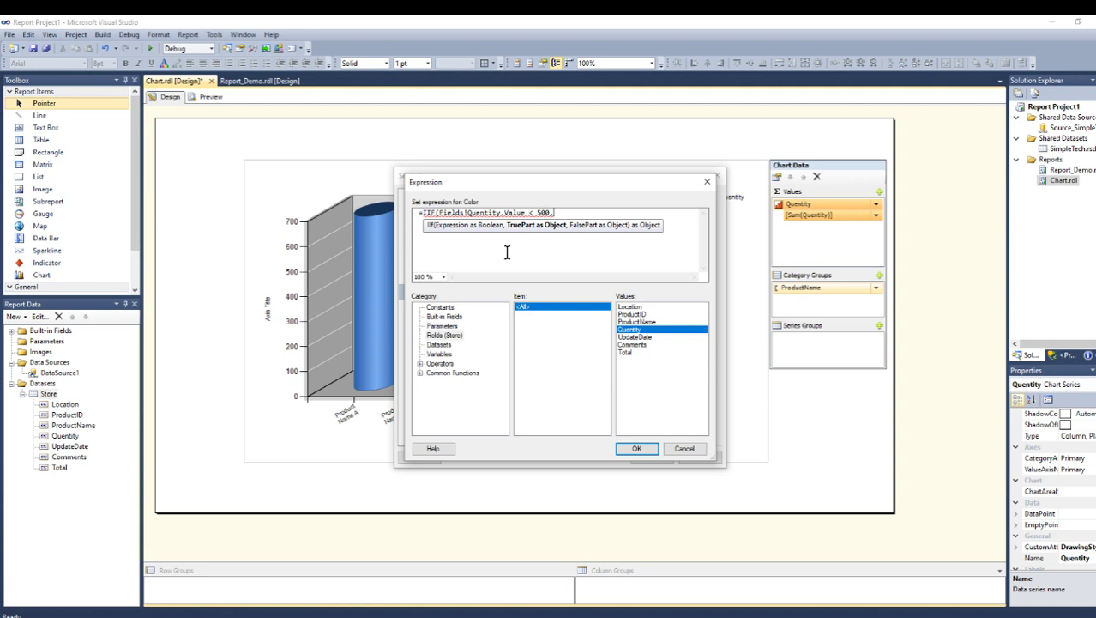
Complete the expression with "LimeGreen" and "Red" constants and a closing parenthesis
click(457, 316)
click(449, 308)
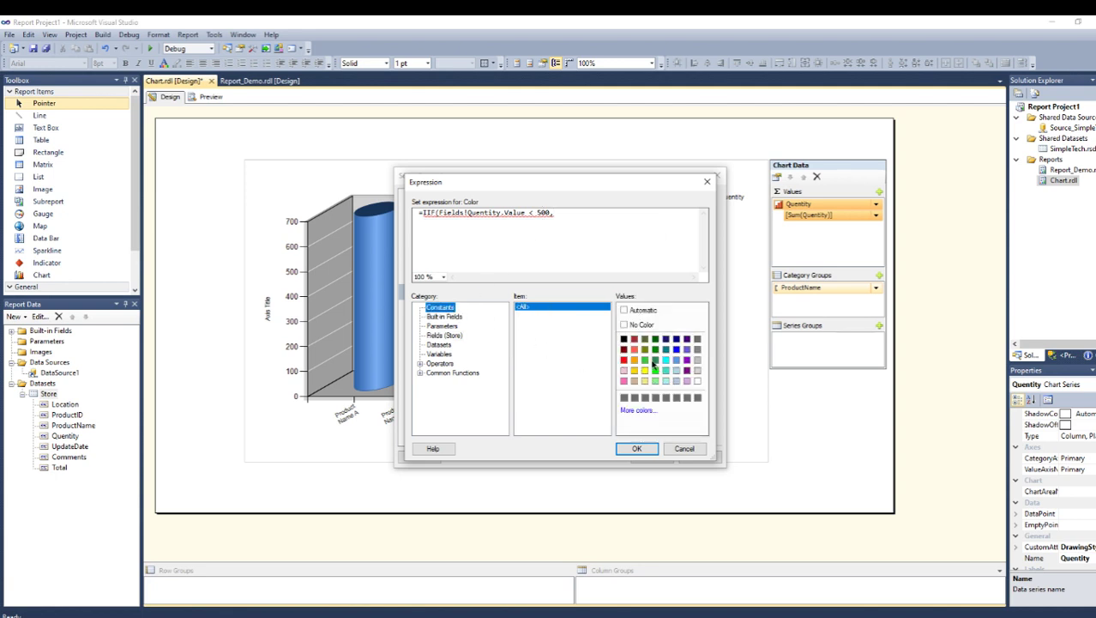
click(646, 361)
double_click(645, 360)
double_click(645, 360)
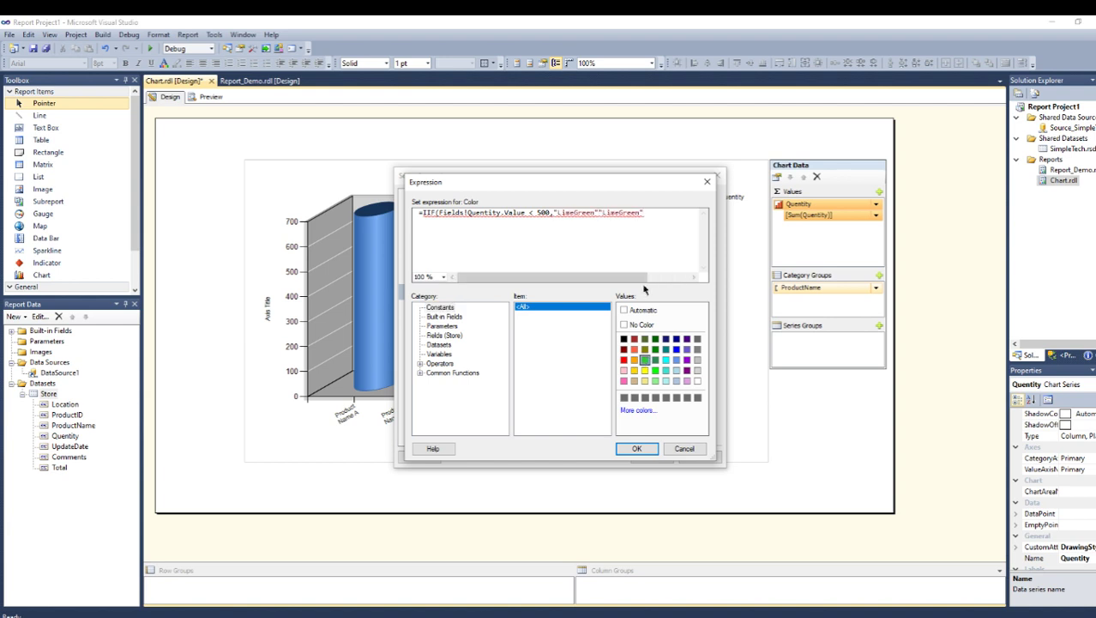
drag(645, 213, 597, 213)
text(,)
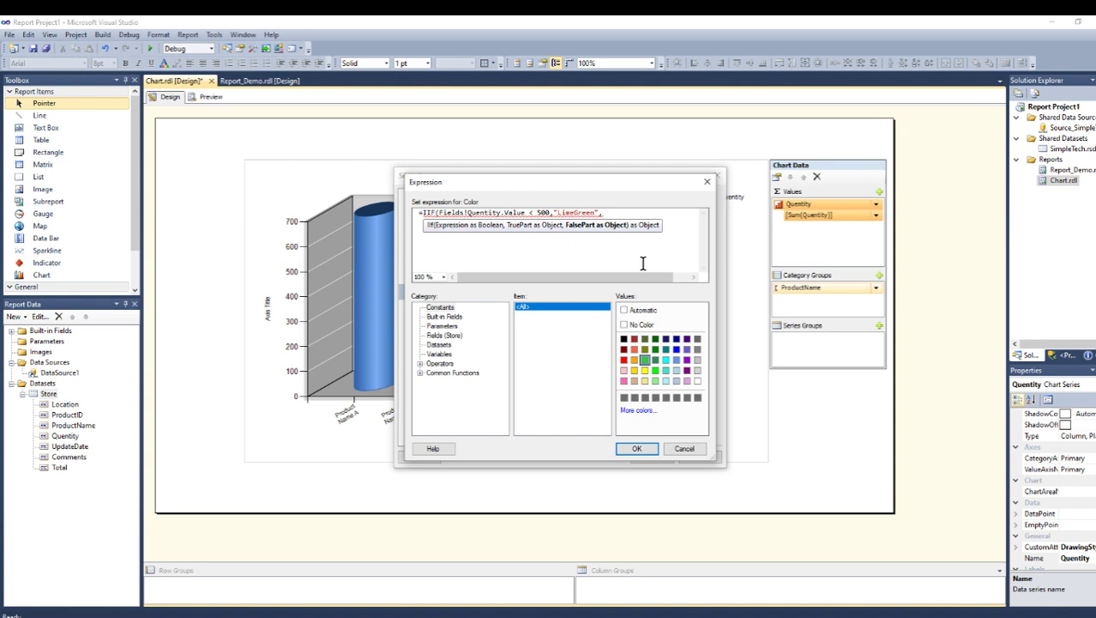
double_click(624, 360)
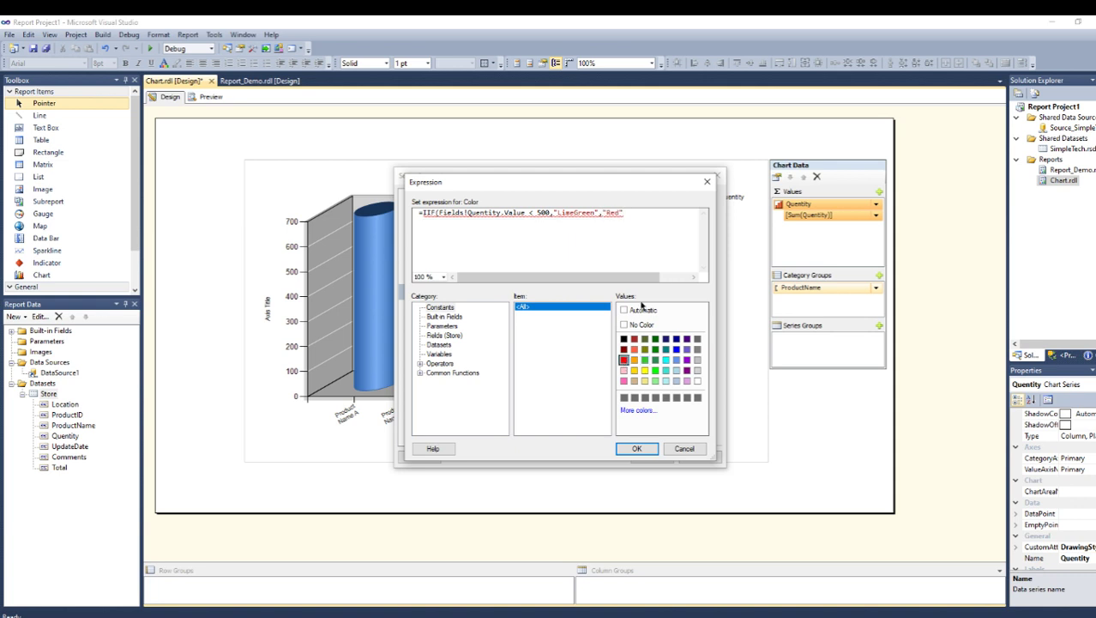
text())
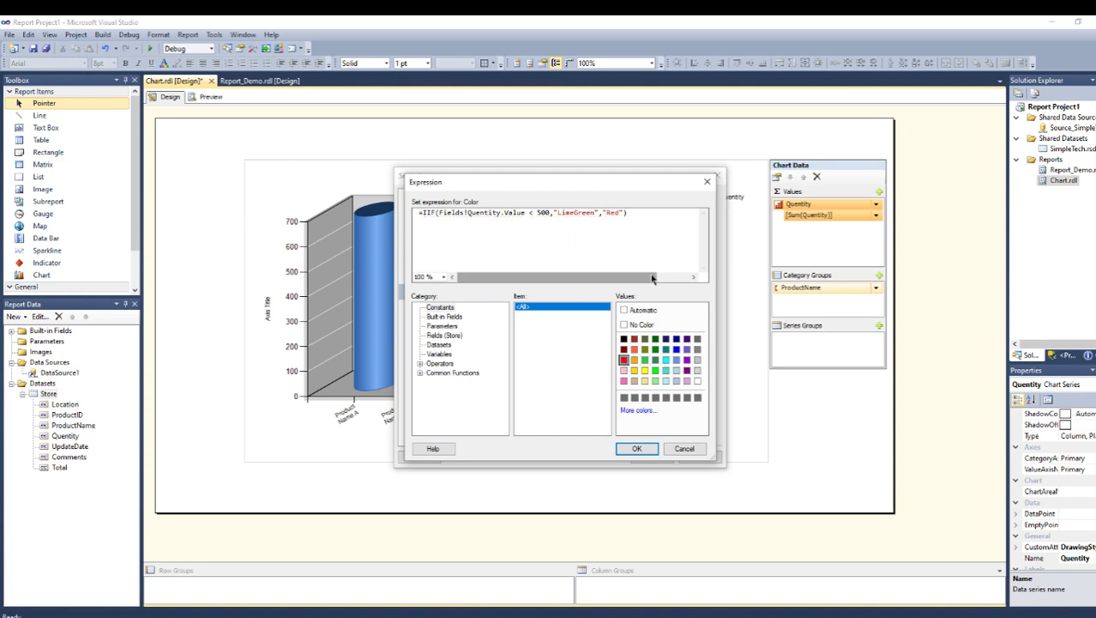
click(647, 448)
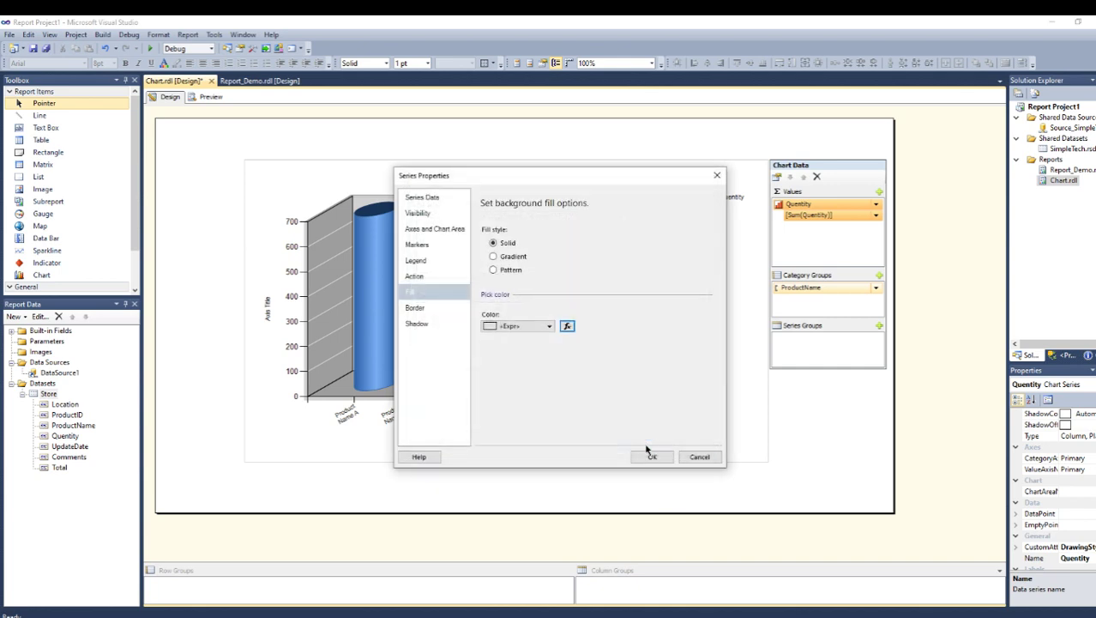
Apply the fill and preview: cylinders under 500 green, 562 and 645 red
click(652, 455)
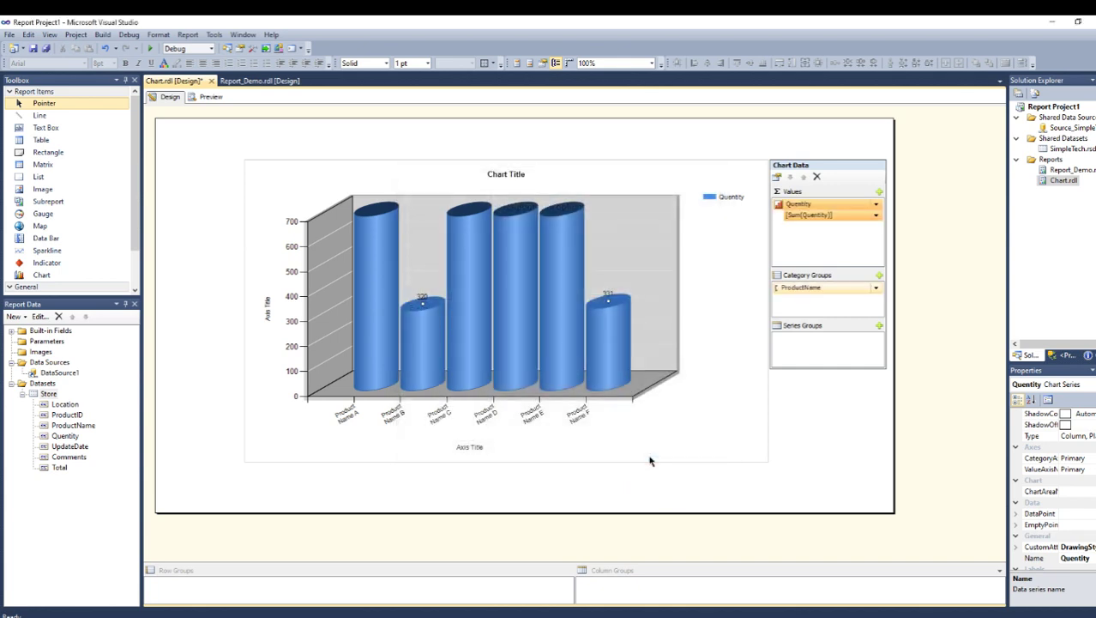
click(210, 97)
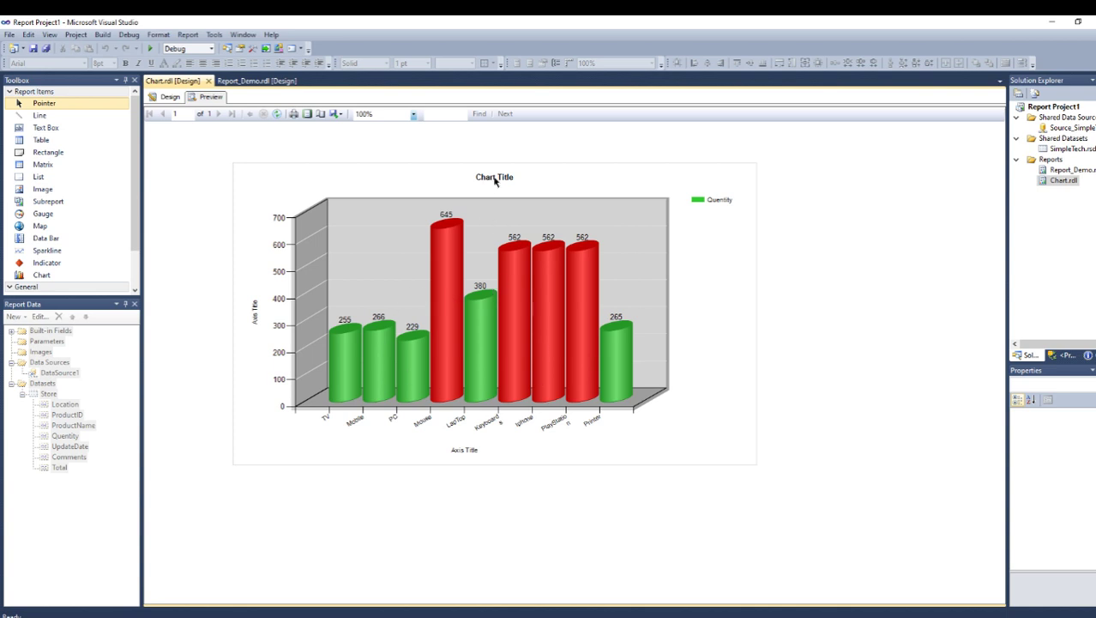
Rename the chart title to "My Chart"
click(169, 97)
click(503, 174)
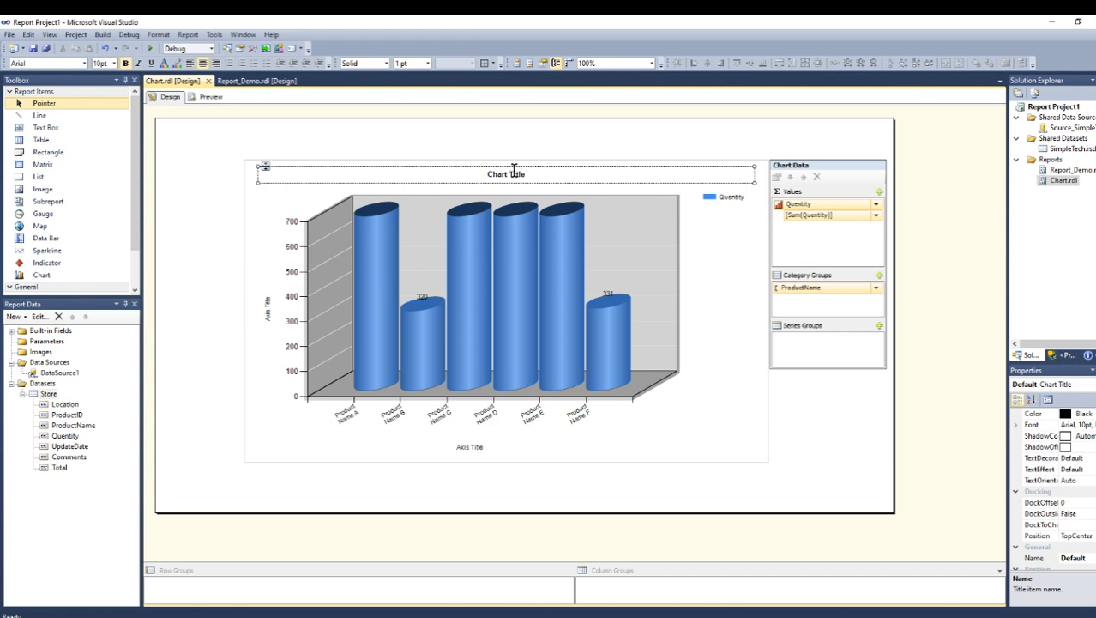
click(513, 174)
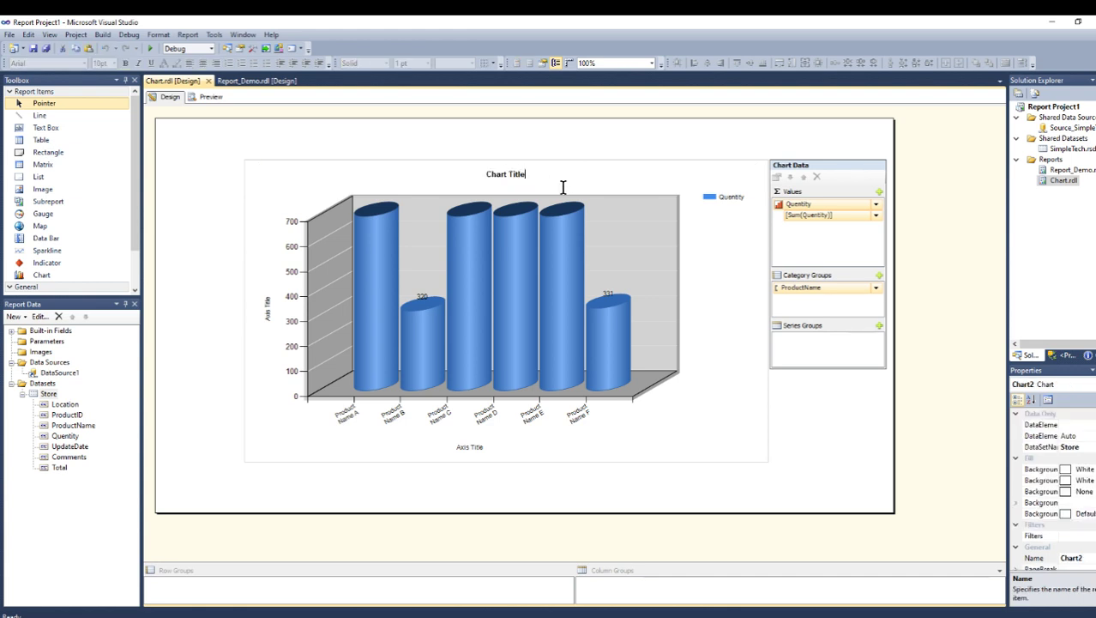
key(BackSpace)
key(BackSpace)
key(BackSpace)
key(BackSpace)
key(BackSpace)
key(BackSpace)
key(BackSpace)
key(BackSpace)
key(BackSpace)
key(BackSpace)
text(My Chart)
Clear the default text of the horizontal axis title
click(474, 447)
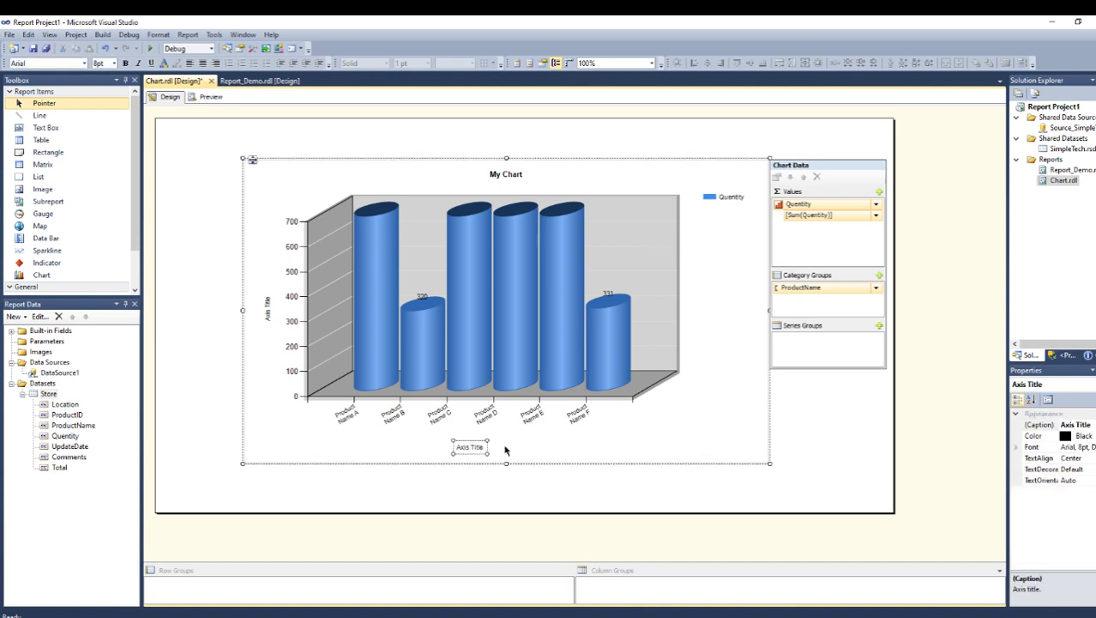
click(504, 450)
key(BackSpace)
key(BackSpace)
key(BackSpace)
key(BackSpace)
key(BackSpace)
key(BackSpace)
key(BackSpace)
key(BackSpace)
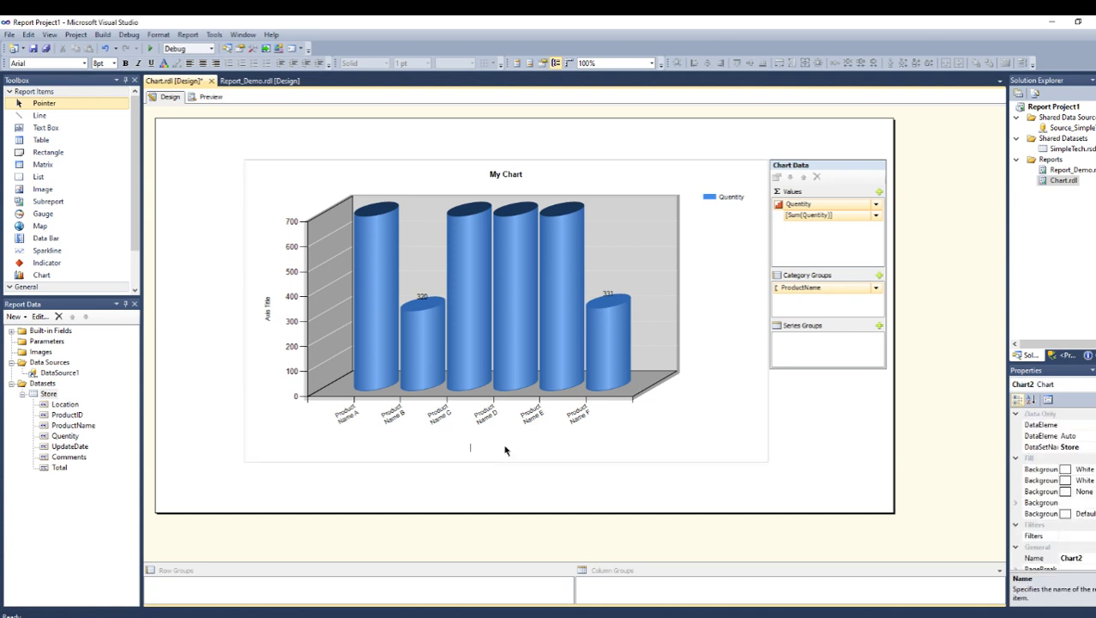
Title the horizontal axis "Product Name" on two lines
text(Pro)
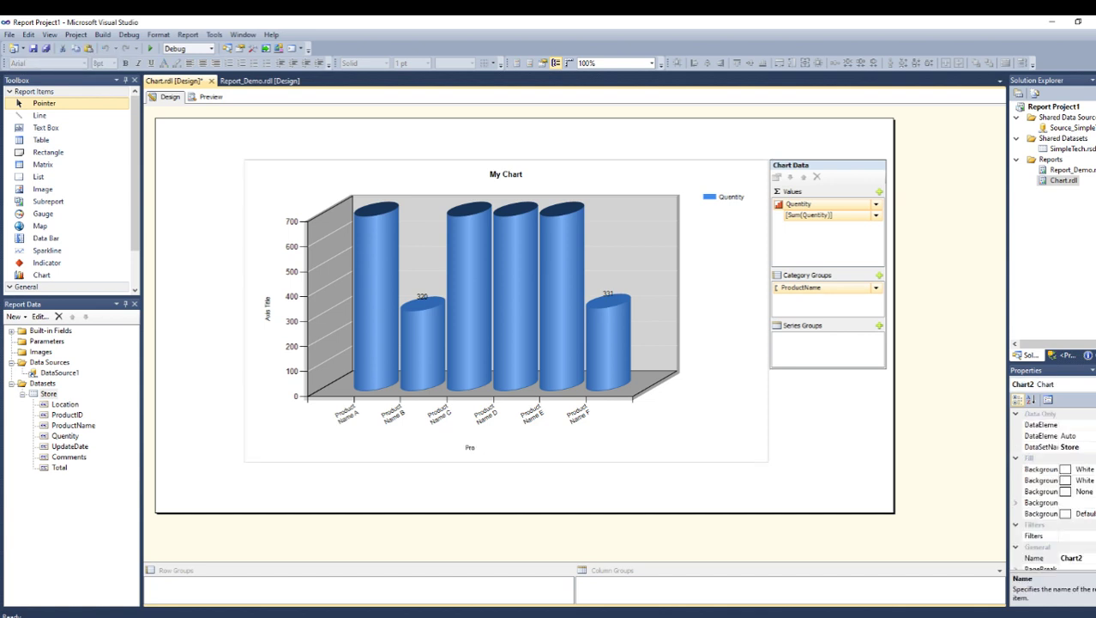
text(duct)
key(Return)
text(Name)
click(266, 307)
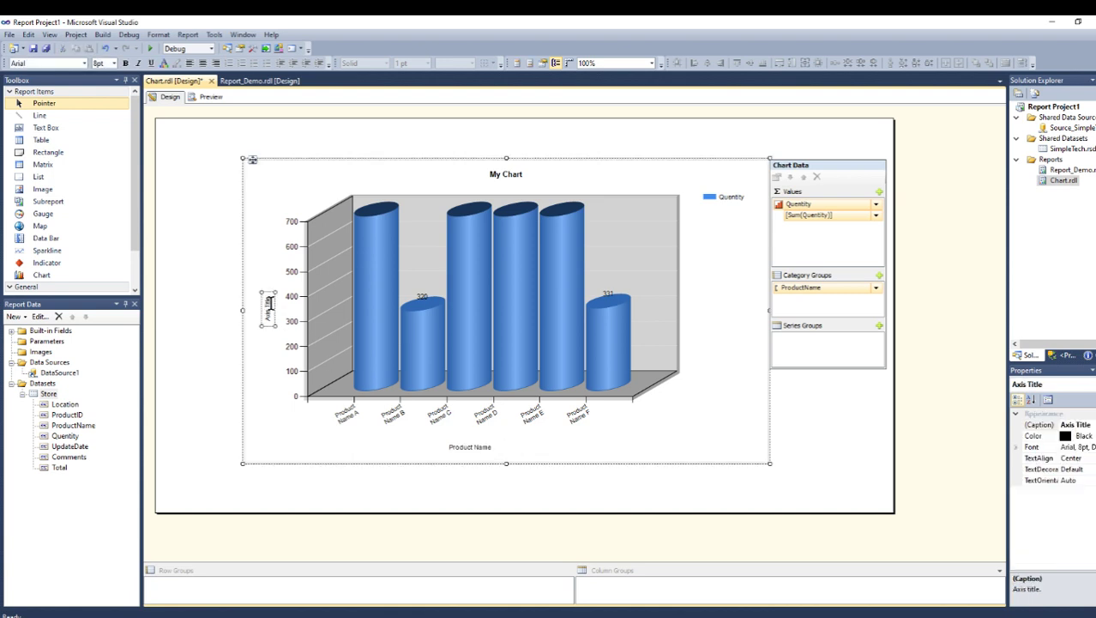
Retitle the vertical axis "Qountry" and preview the report
click(273, 302)
key(BackSpace)
key(BackSpace)
key(BackSpace)
key(BackSpace)
key(BackSpace)
key(BackSpace)
key(BackSpace)
key(BackSpace)
key(BackSpace)
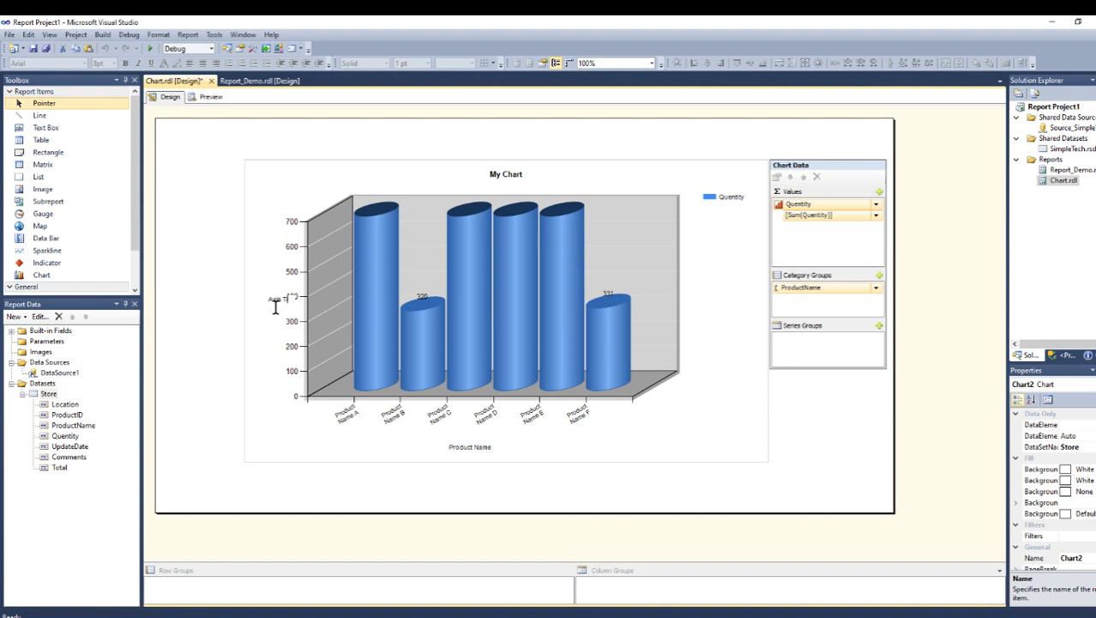
text(Q)
text(oun)
text(try)
click(177, 233)
click(208, 96)
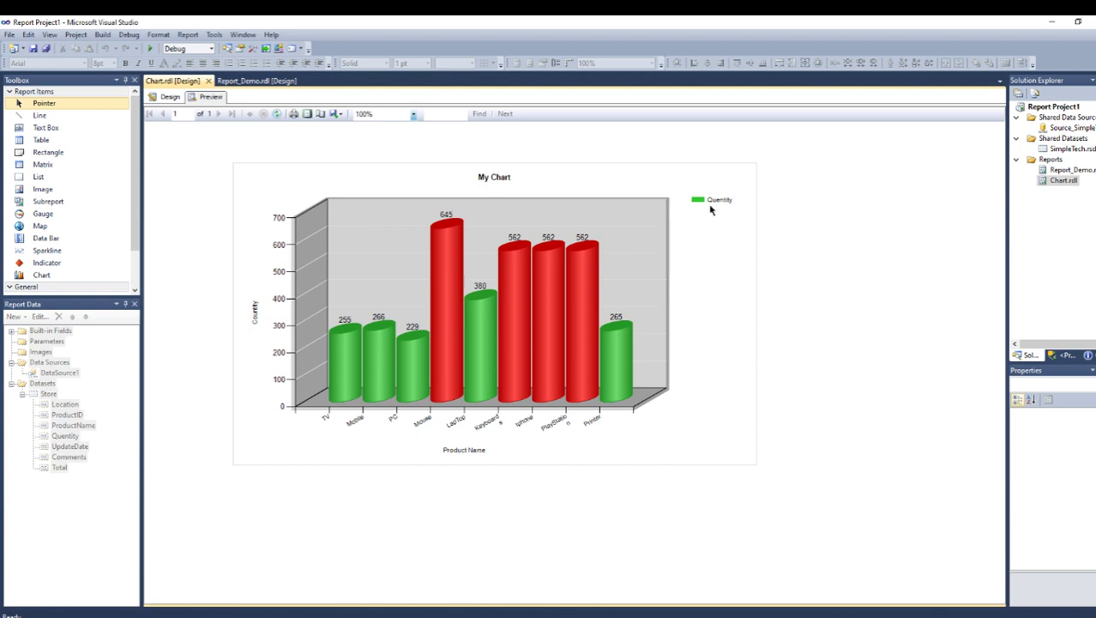
Correct the vertical axis title from "Qountry" to "Quantity"
click(166, 97)
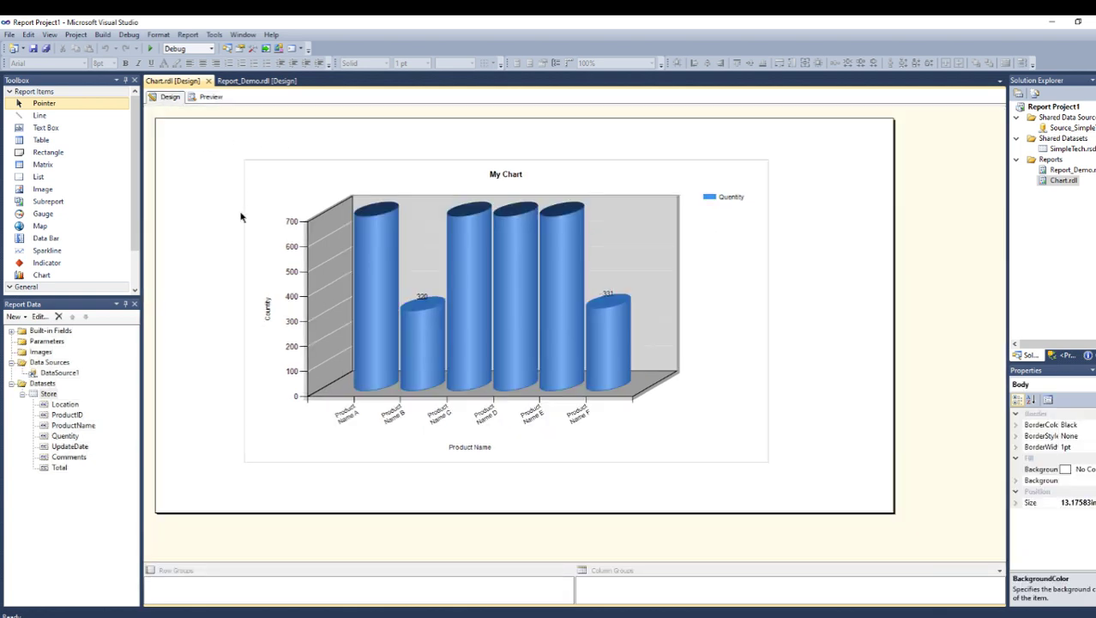
click(269, 303)
click(270, 310)
click(270, 308)
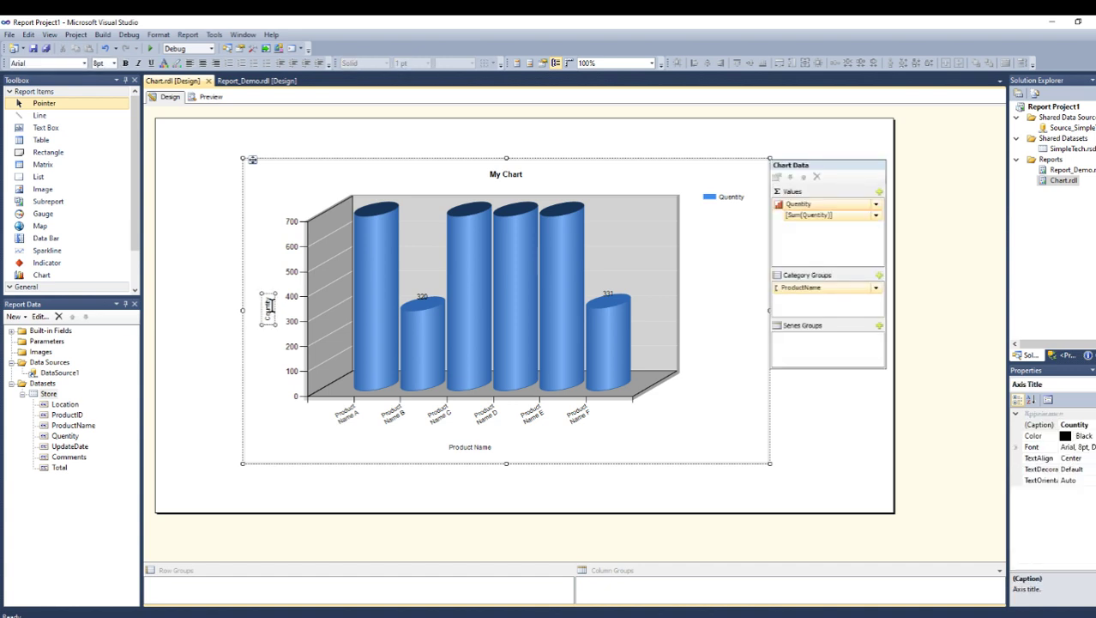
click(283, 308)
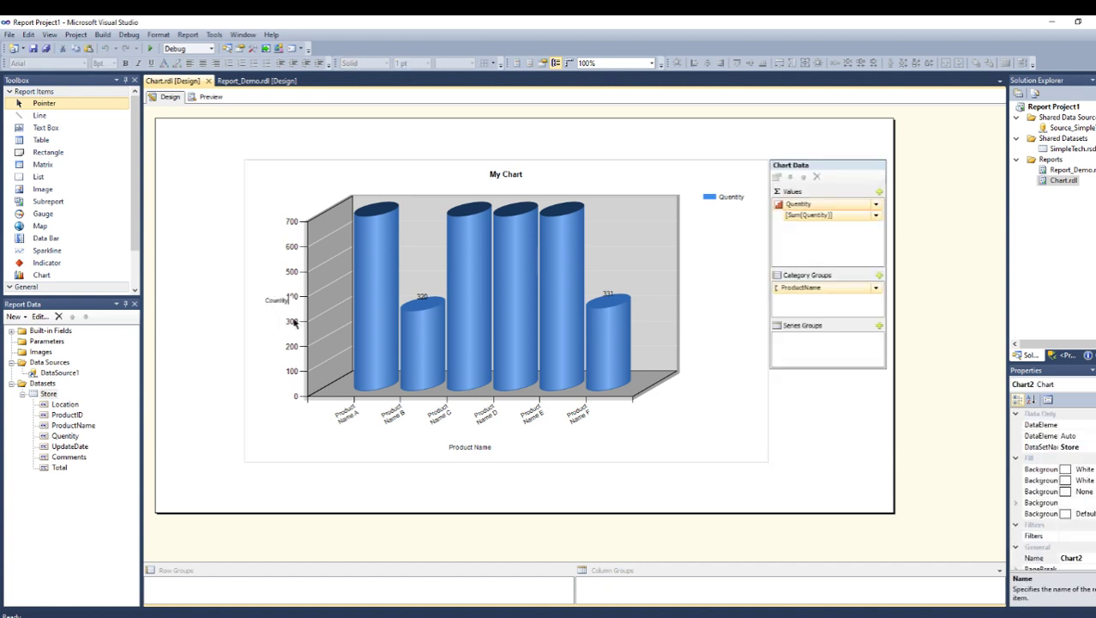
text(q)
text(q)
text(uantity)
click(283, 350)
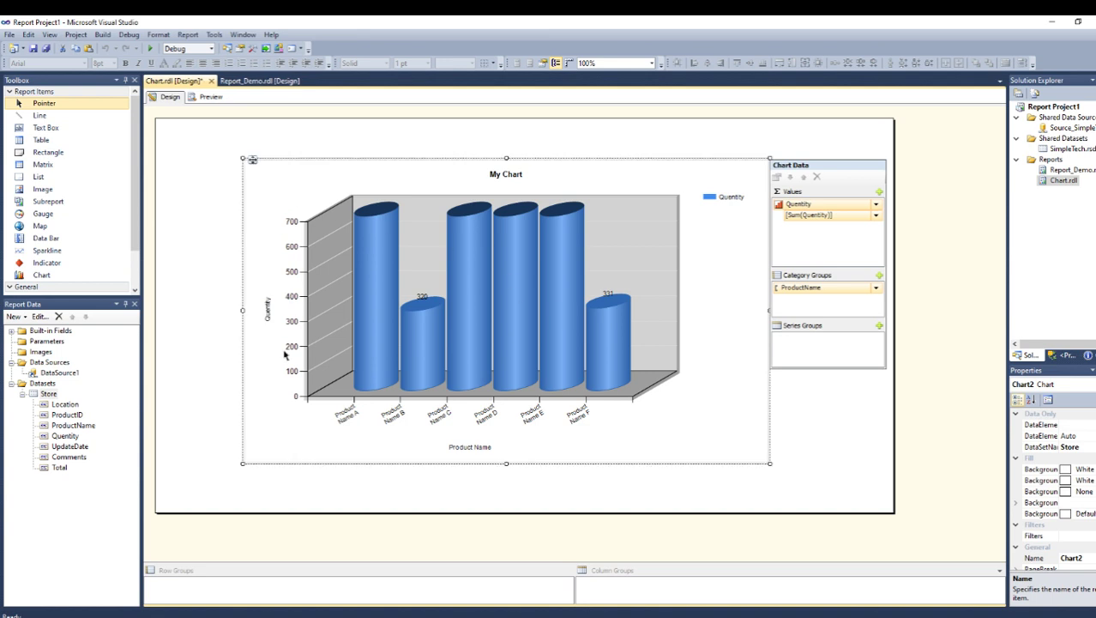